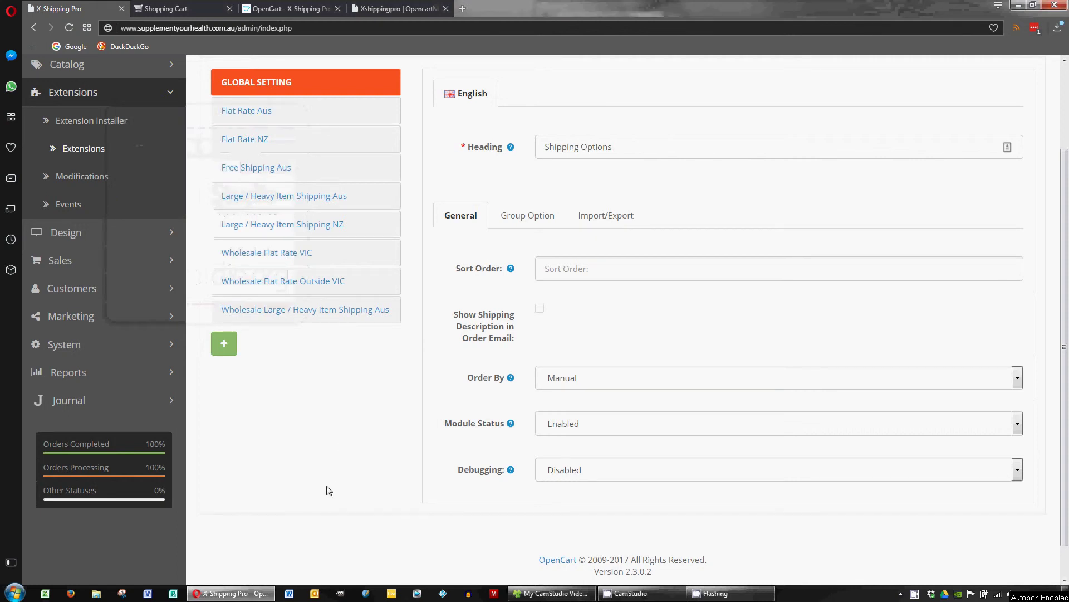
Scroll up the X-Shipping Pro page to the Shipping Options global settings and eight-method list
scroll(327, 489, up, 1)
scroll(327, 488, up, 2)
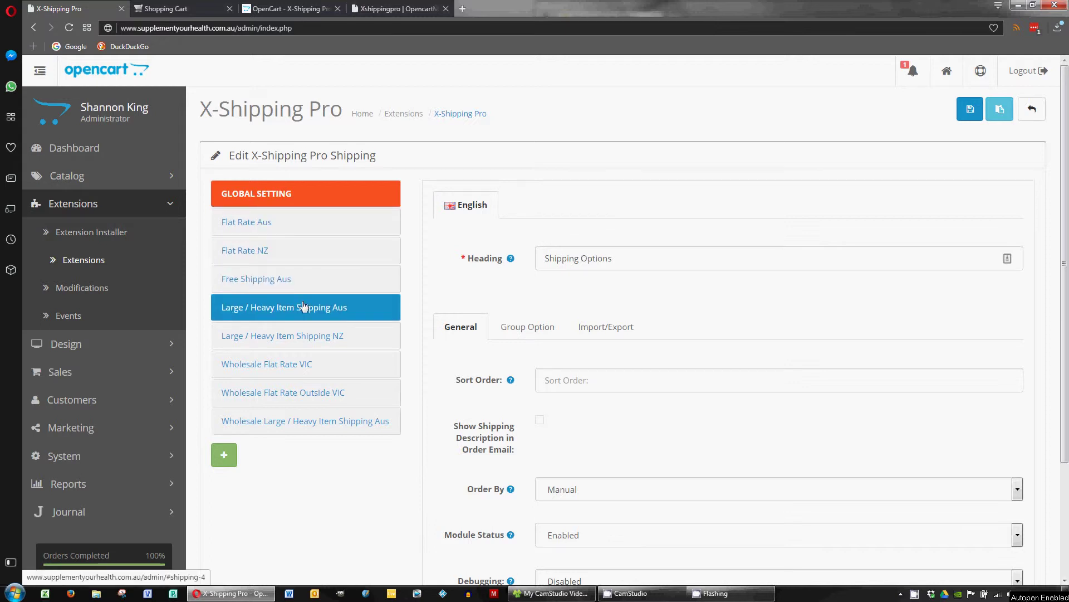
click(327, 308)
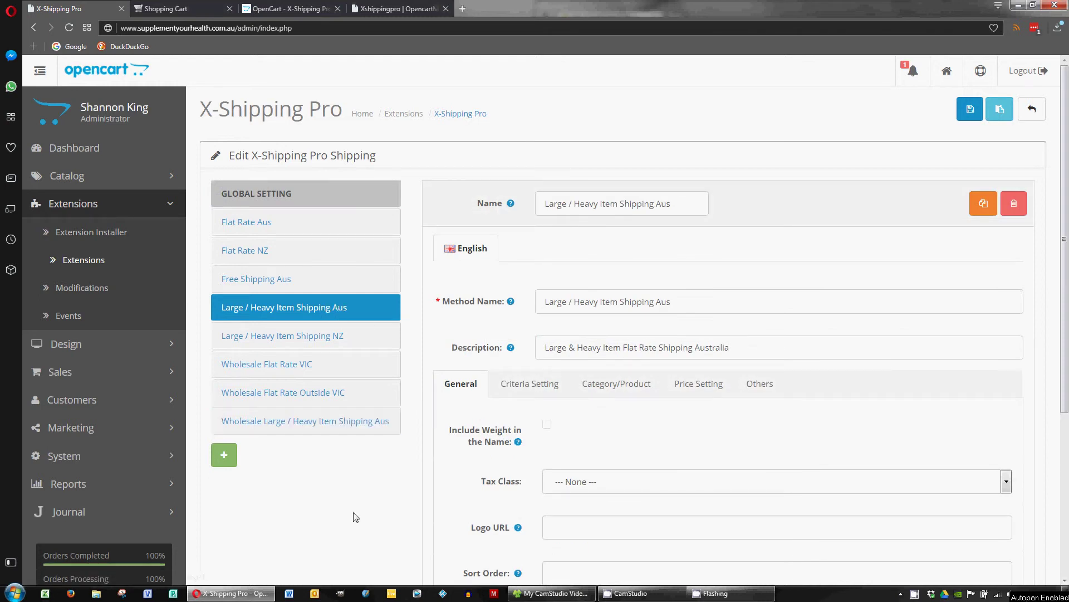
scroll(356, 517, down, 1)
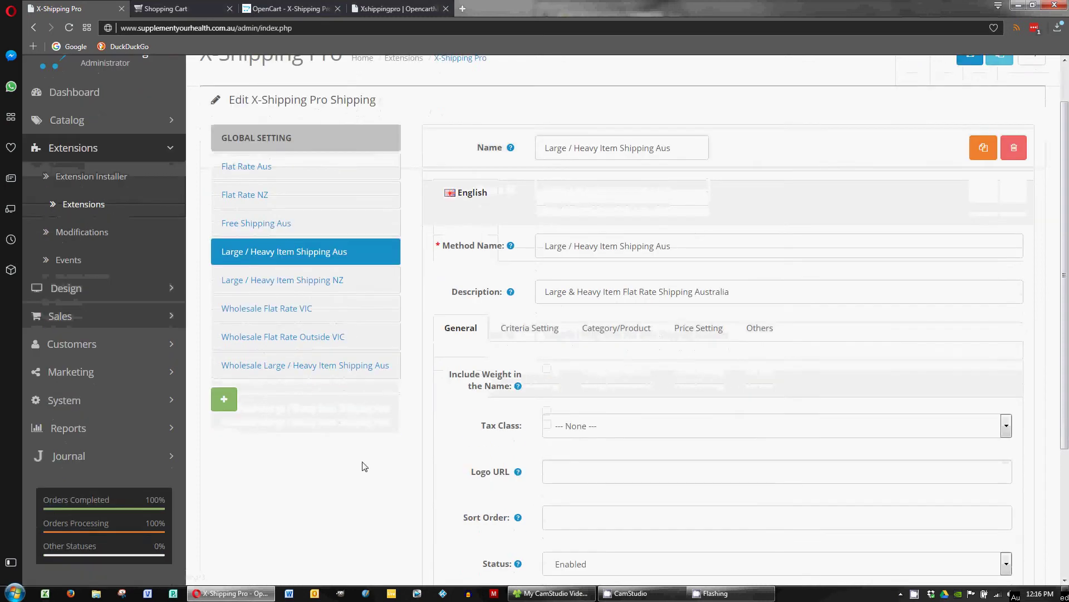
scroll(359, 467, down, 1)
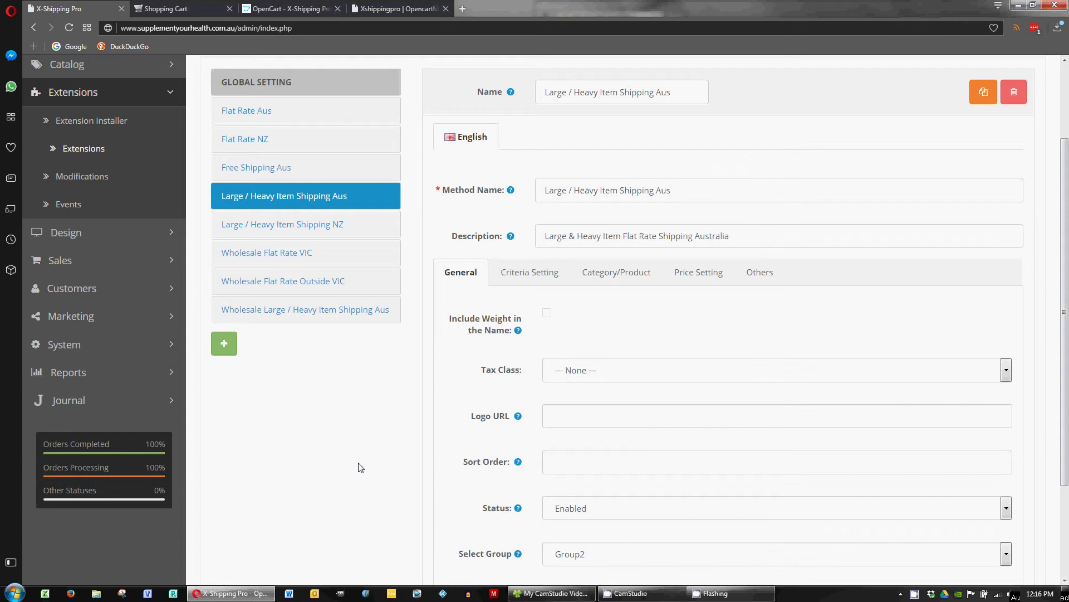
scroll(361, 467, down, 1)
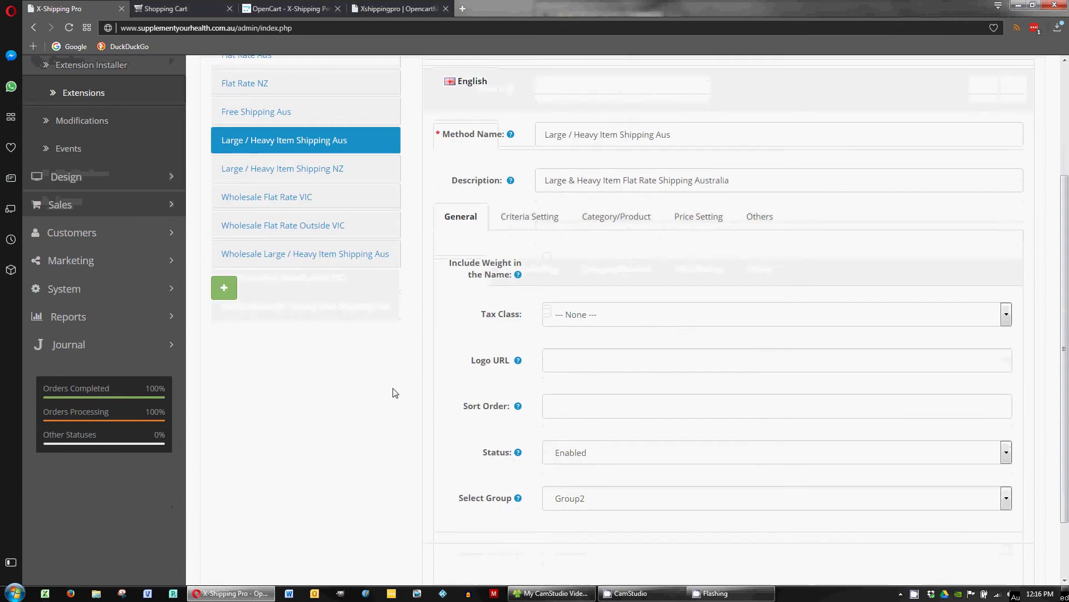
scroll(373, 405, up, 1)
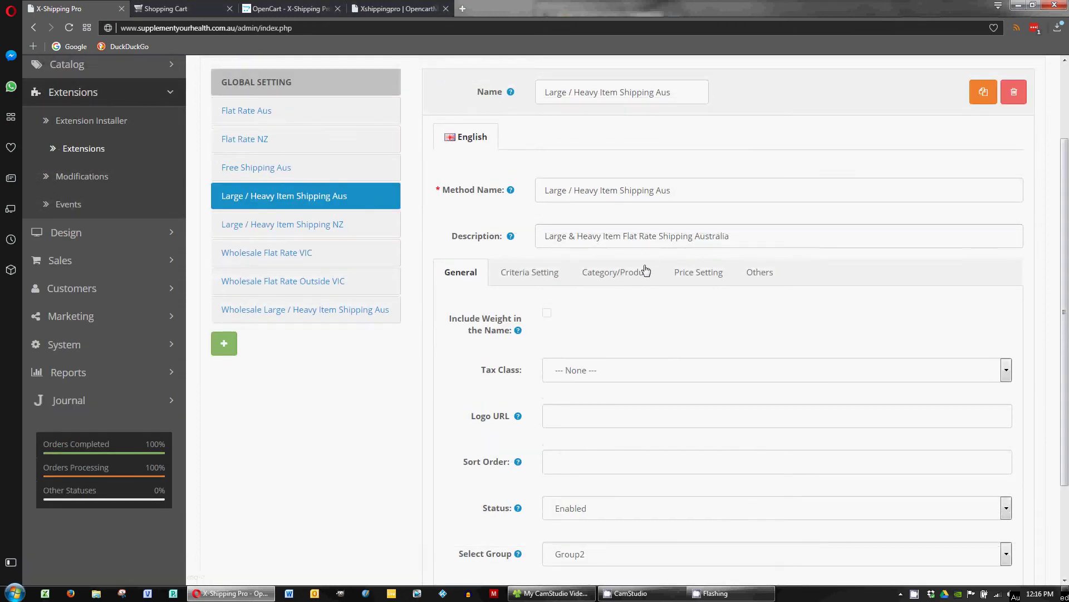
scroll(597, 322, down, 1)
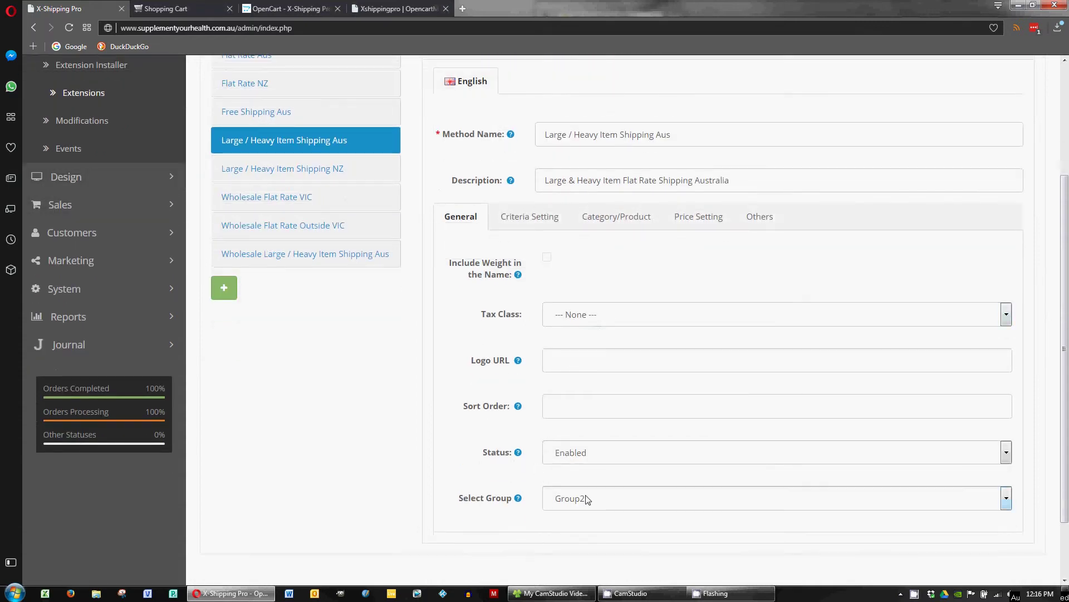
click(344, 168)
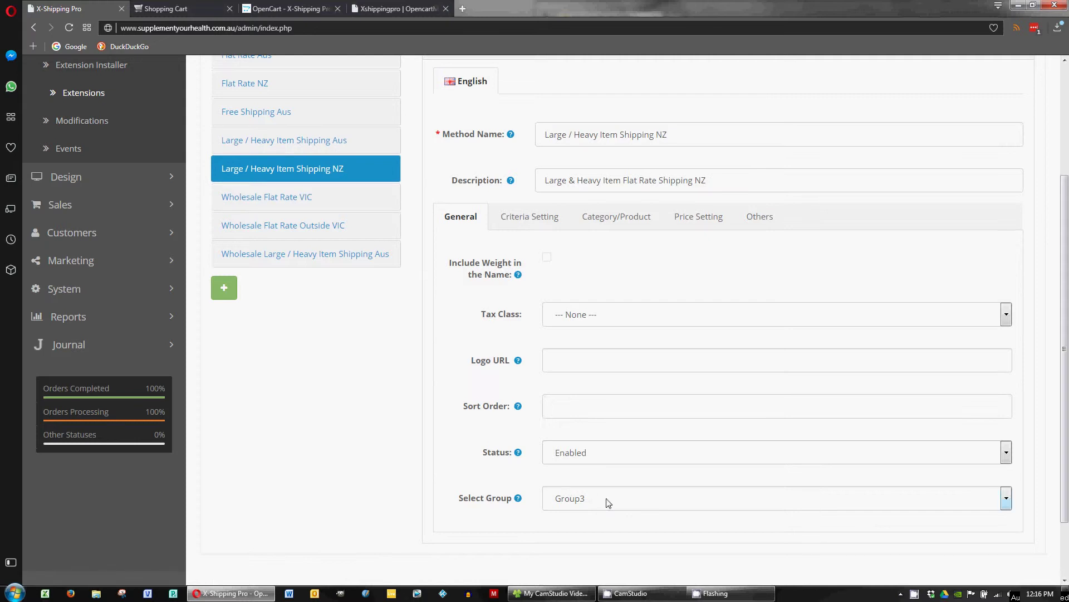
click(349, 144)
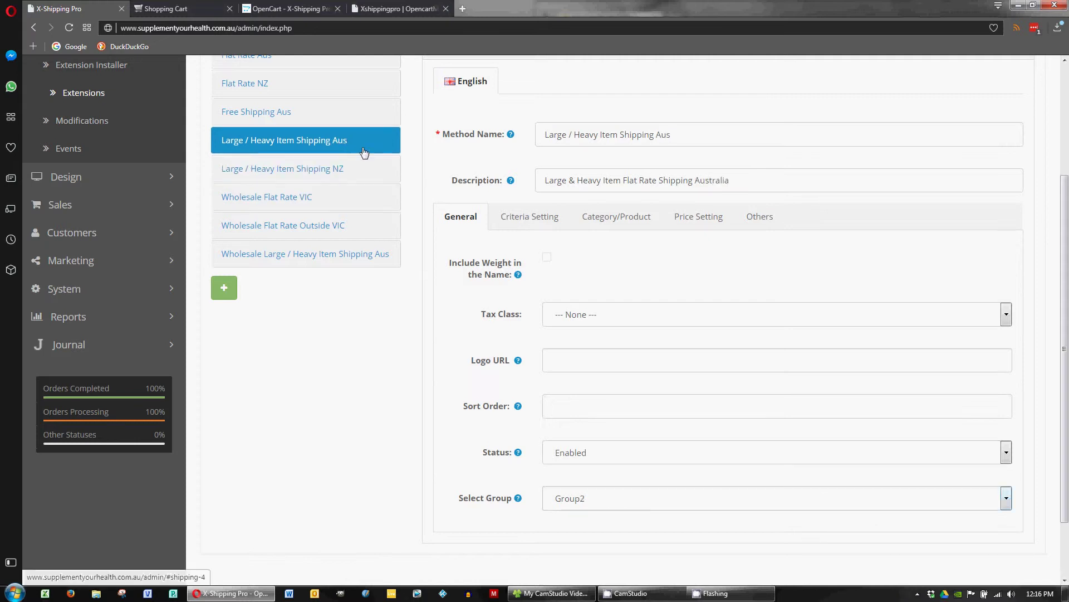
Review the Aus heavy-item method's criteria settings, such as country
click(537, 216)
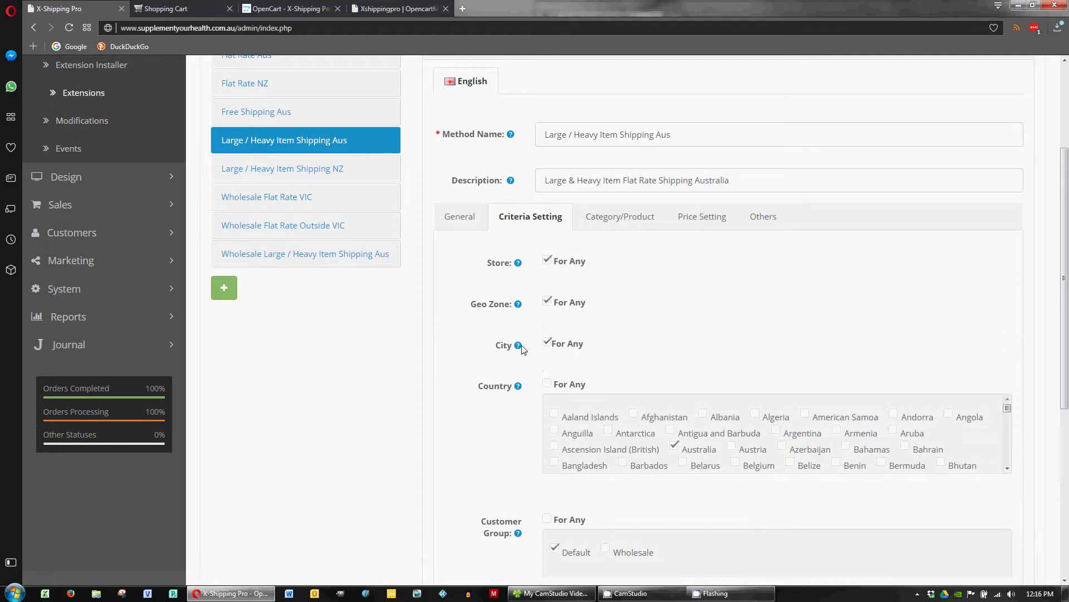
scroll(497, 335, down, 2)
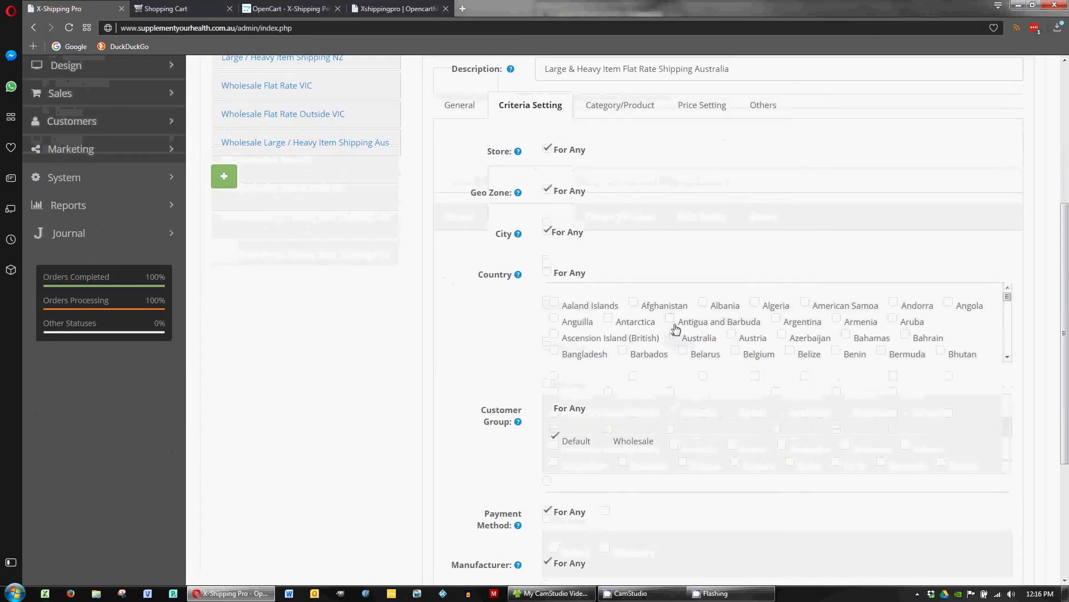
scroll(645, 384, down, 1)
scroll(645, 384, down, 2)
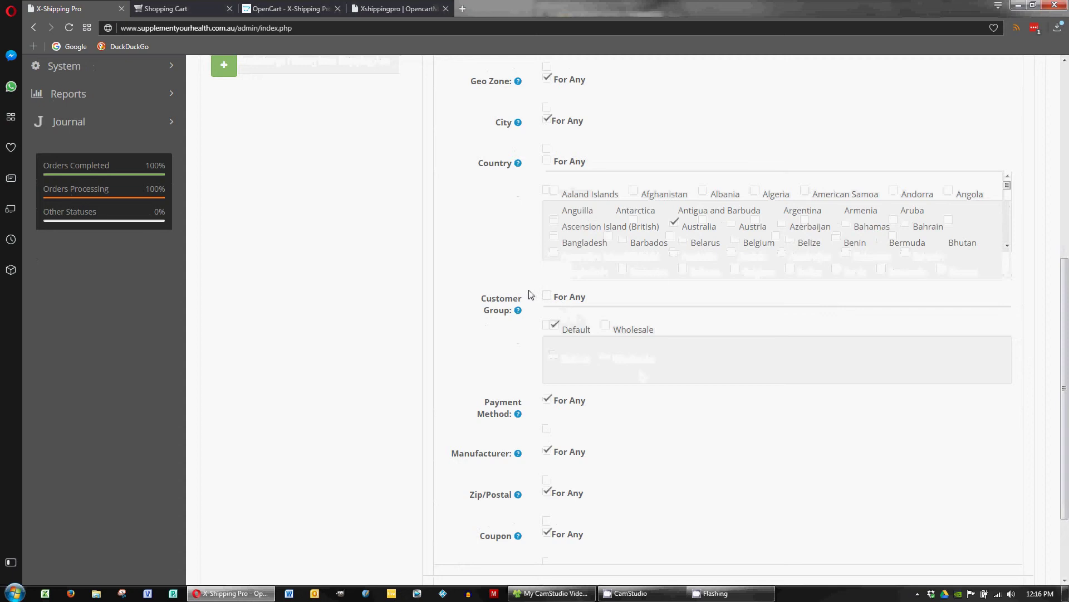
scroll(507, 337, up, 3)
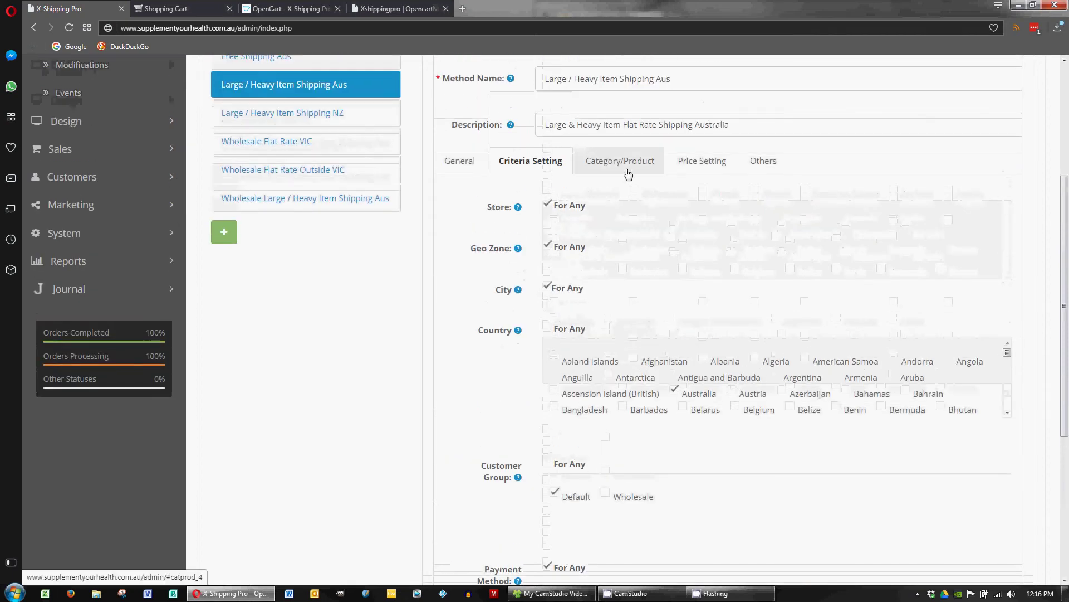
Show its Category/Product rules: BODiEz Clear Protein Powder and Perfect Keto Base
click(630, 164)
scroll(635, 342, up, 1)
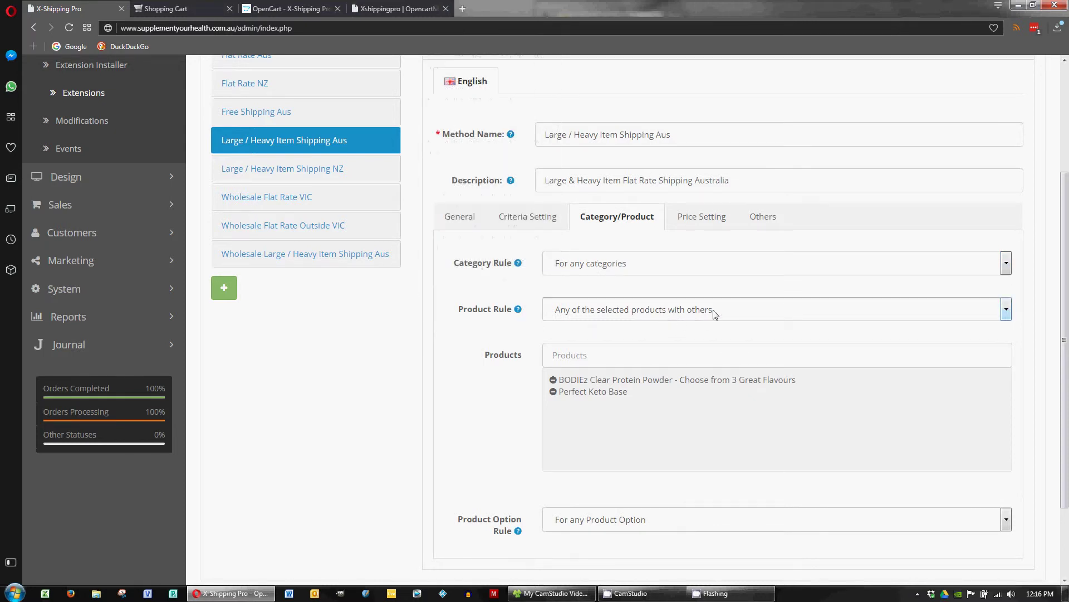
scroll(634, 407, up, 1)
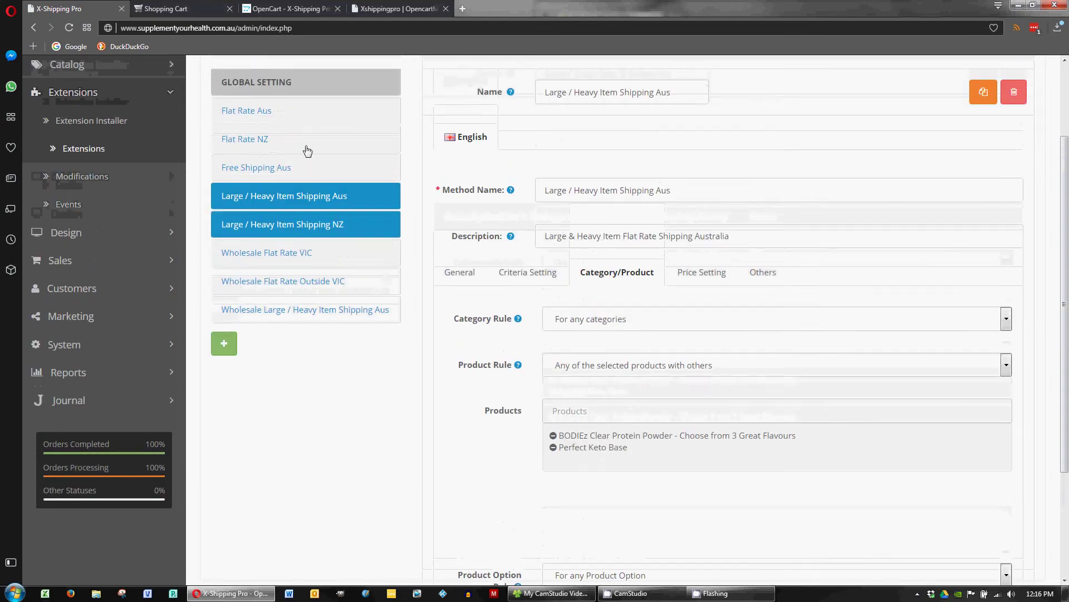
click(286, 111)
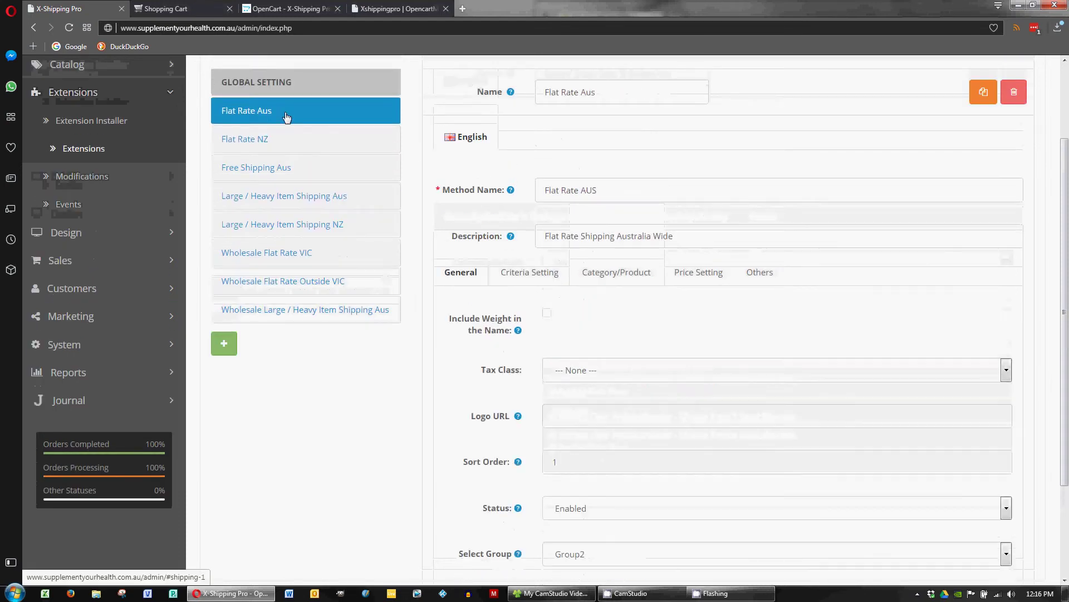
click(599, 273)
scroll(473, 414, down, 1)
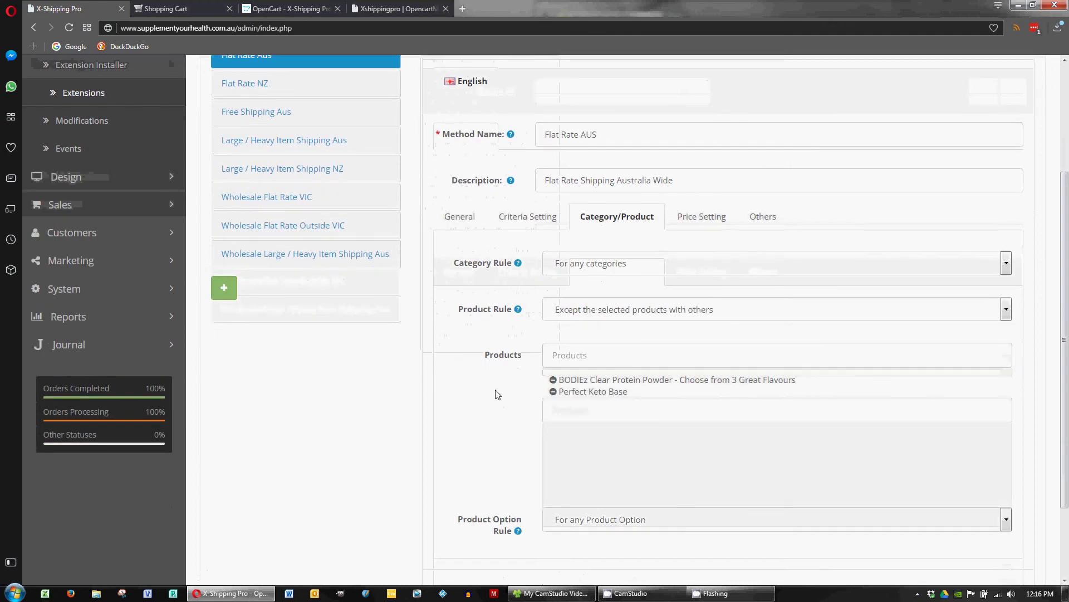
click(357, 102)
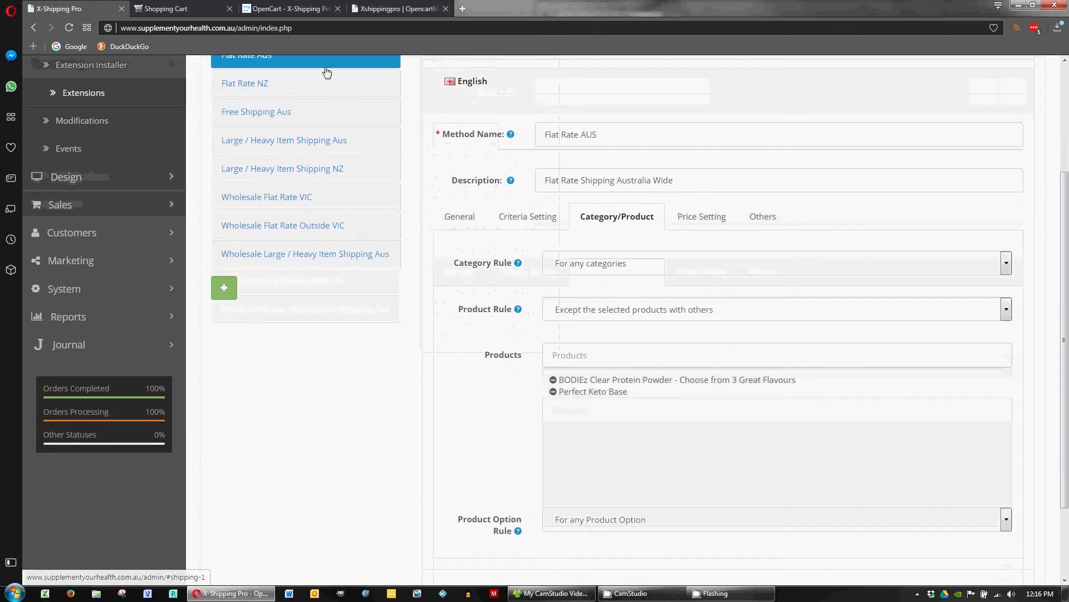
scroll(327, 100, up, 1)
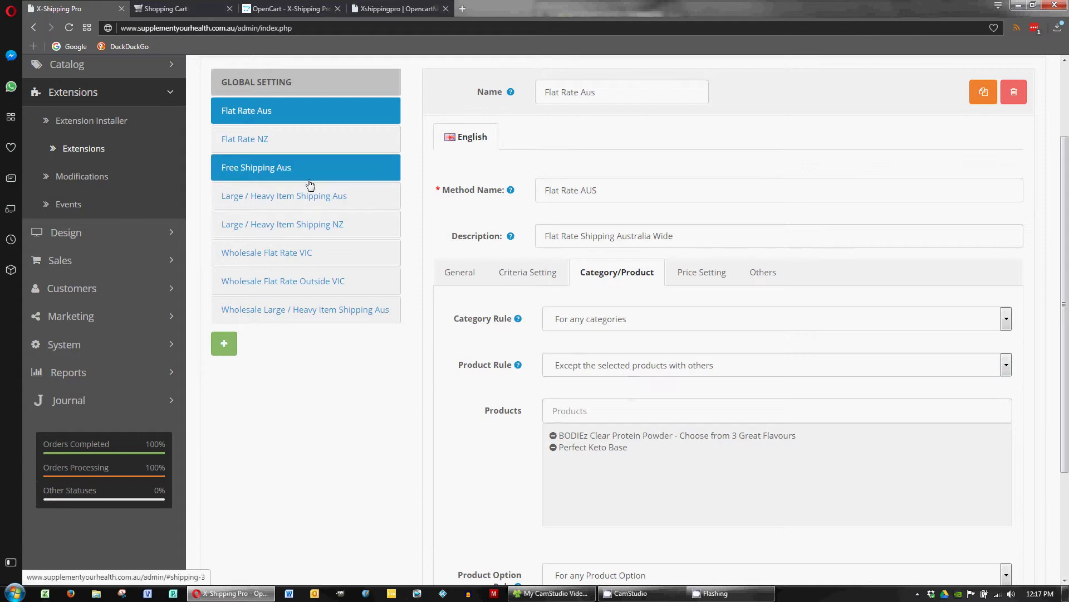
click(345, 199)
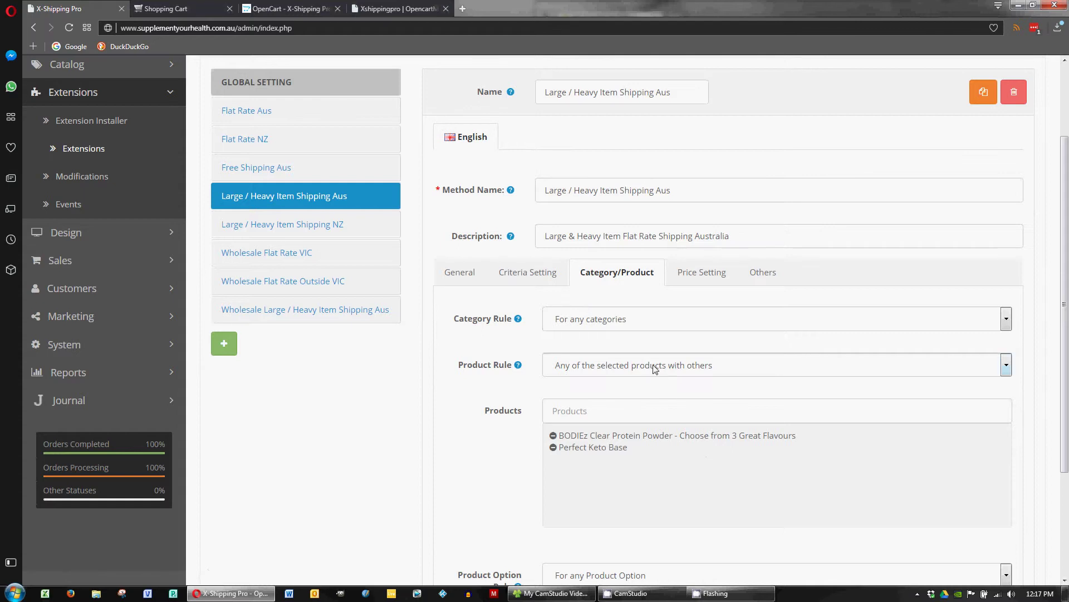
scroll(597, 425, down, 2)
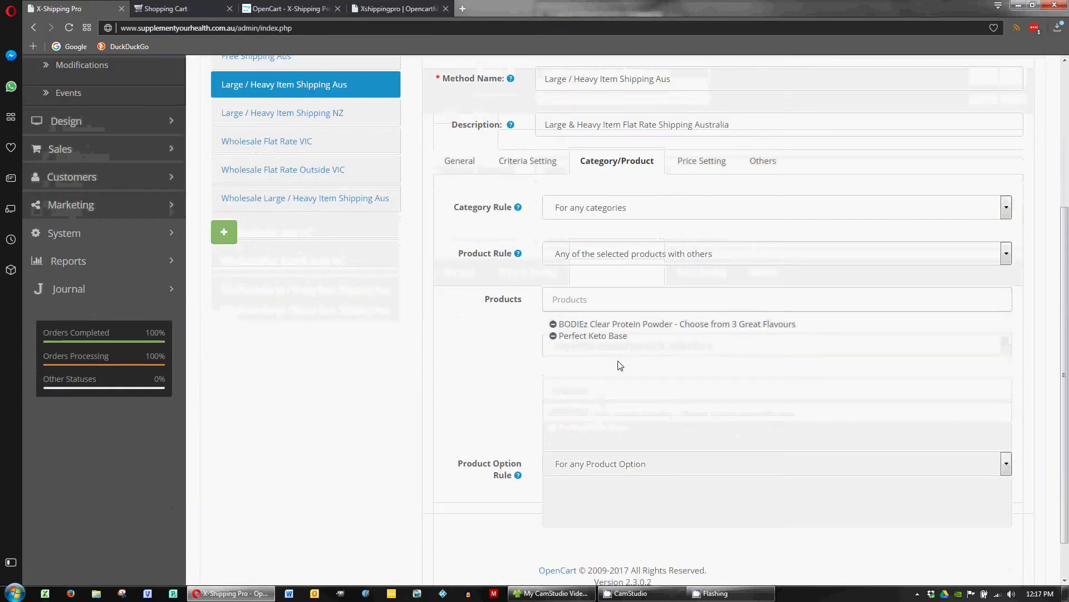
scroll(645, 281, up, 1)
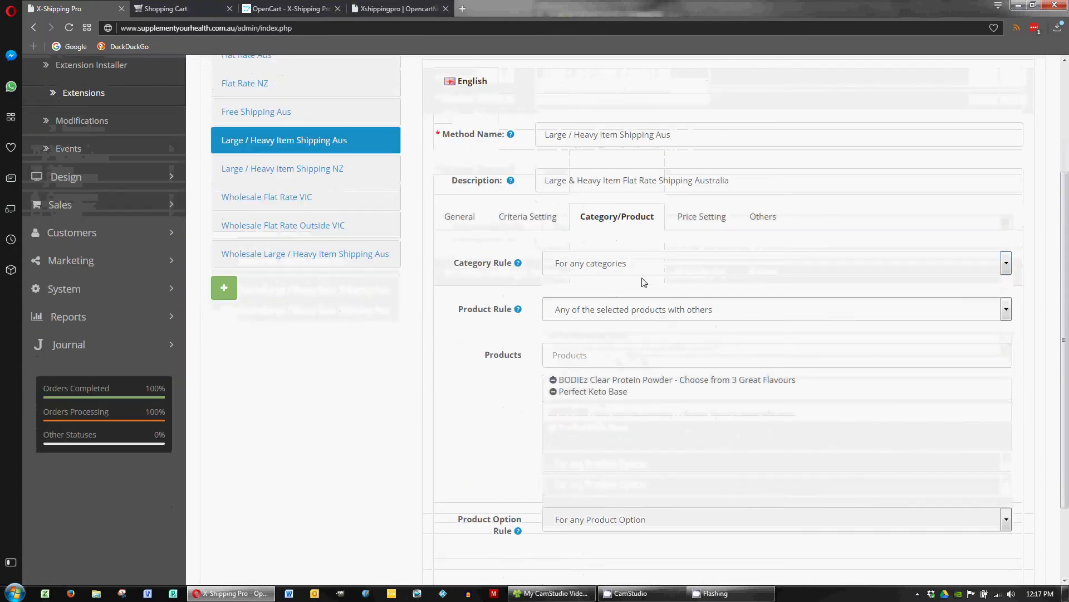
Check the Aus method's quantity rate of 15 for 0–999, then go to the OpencartMart Blog
click(699, 218)
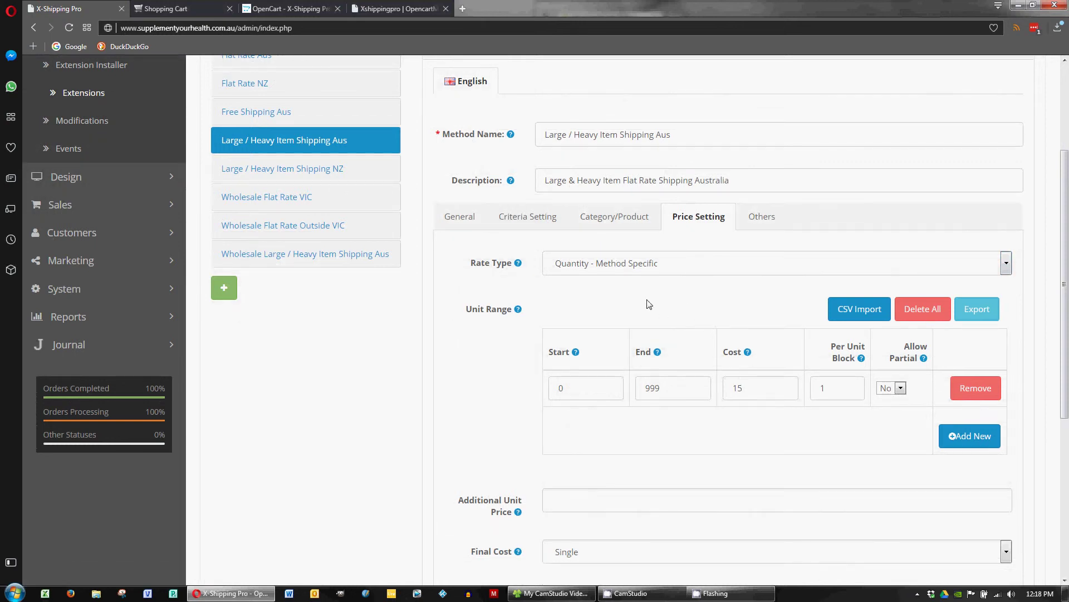
mouse_move(503, 267)
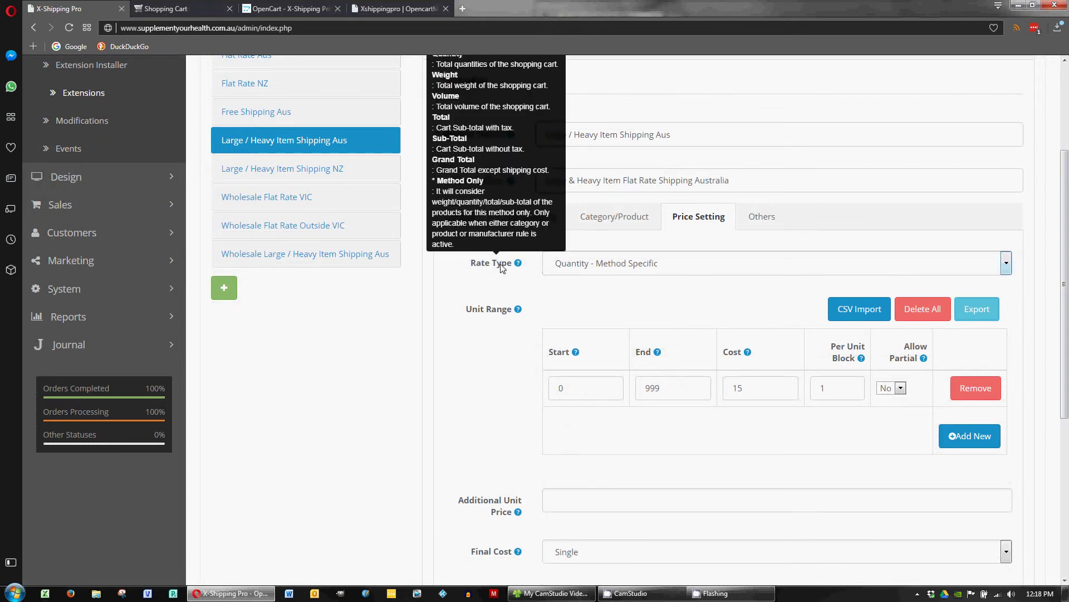
scroll(503, 267, up, 2)
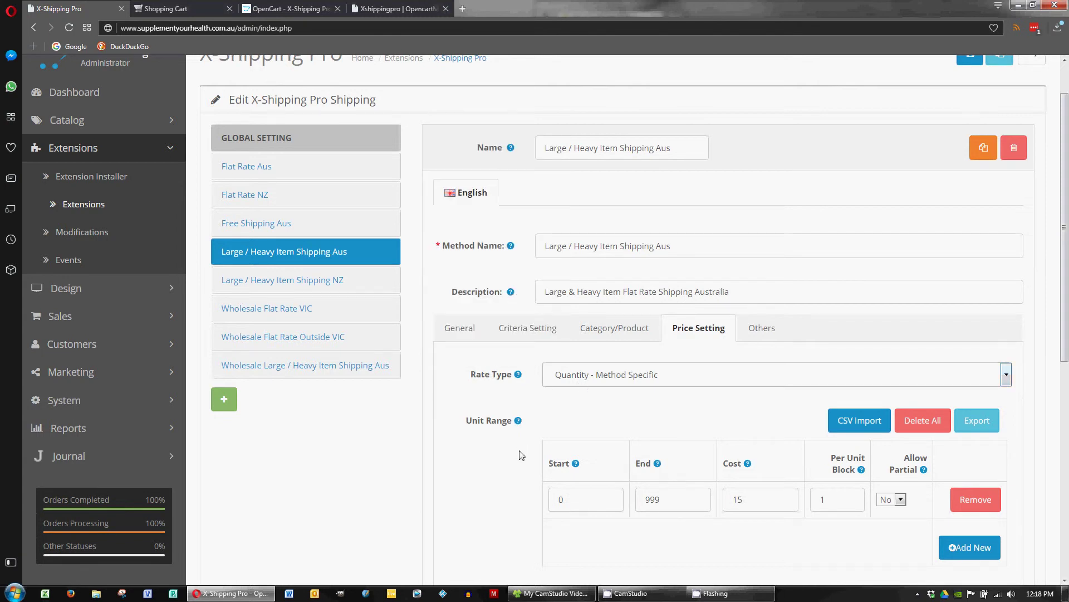
click(393, 10)
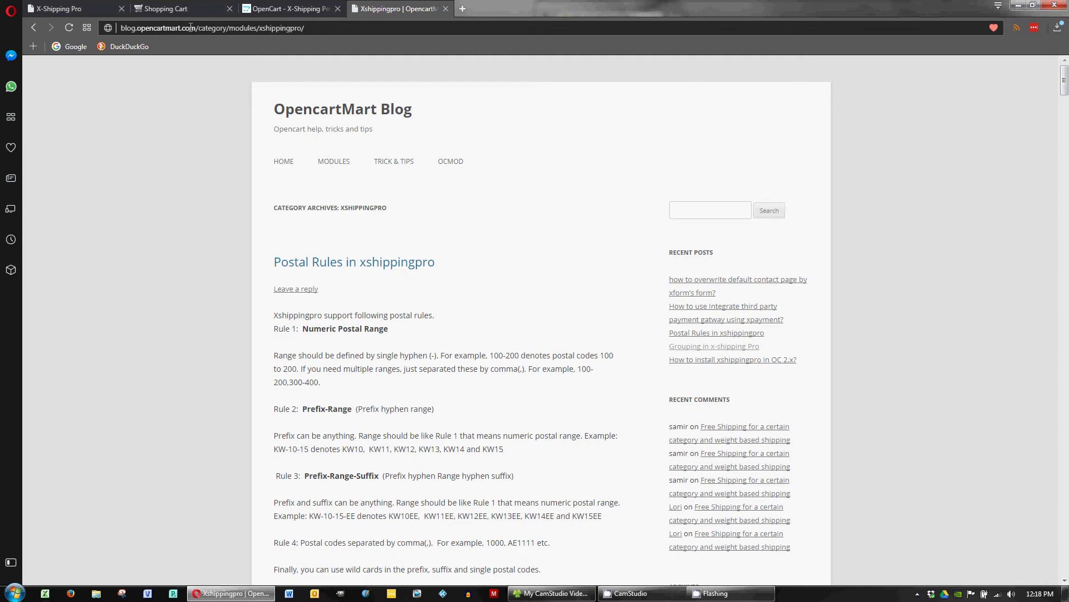
Open the blog's Xshippingpro category of posts
scroll(628, 341, down, 8)
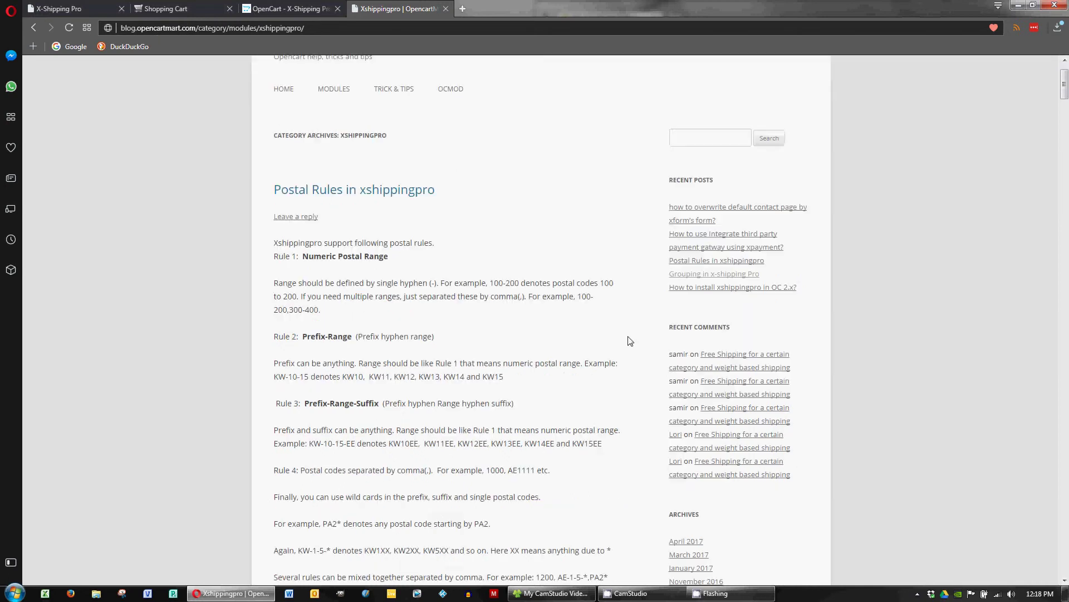
scroll(629, 345, down, 2)
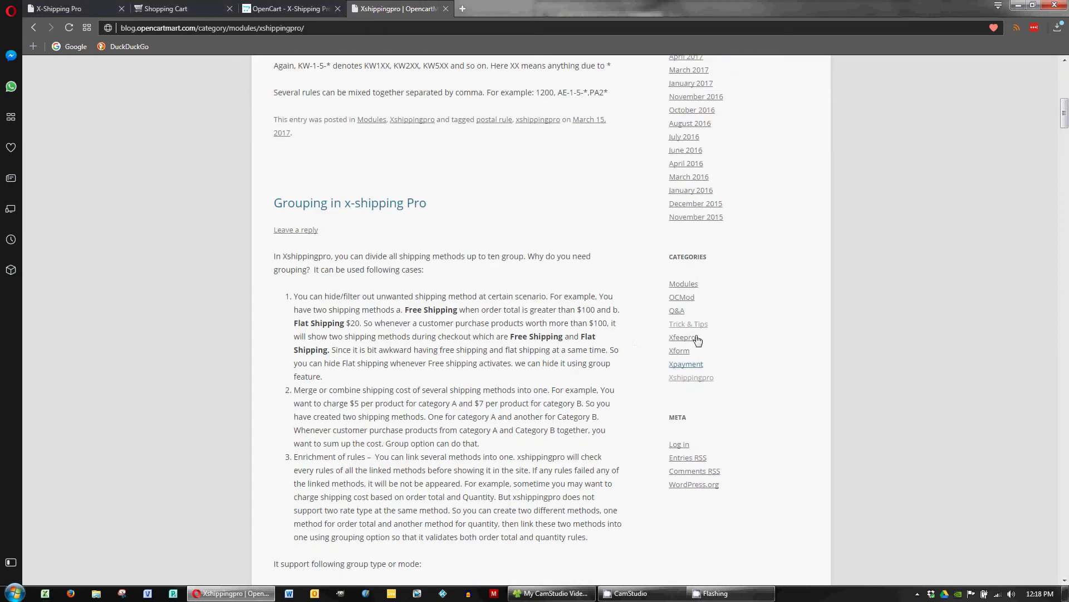
click(691, 378)
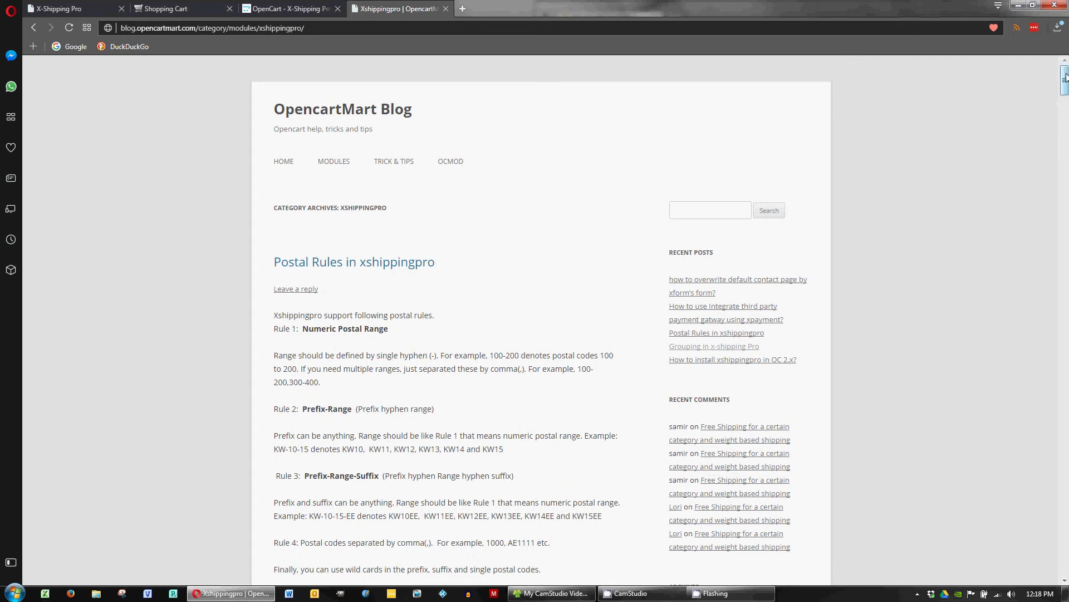
Read through the Q&A posts on per-item and flat-rate pricing
drag(1065, 81, 1043, 362)
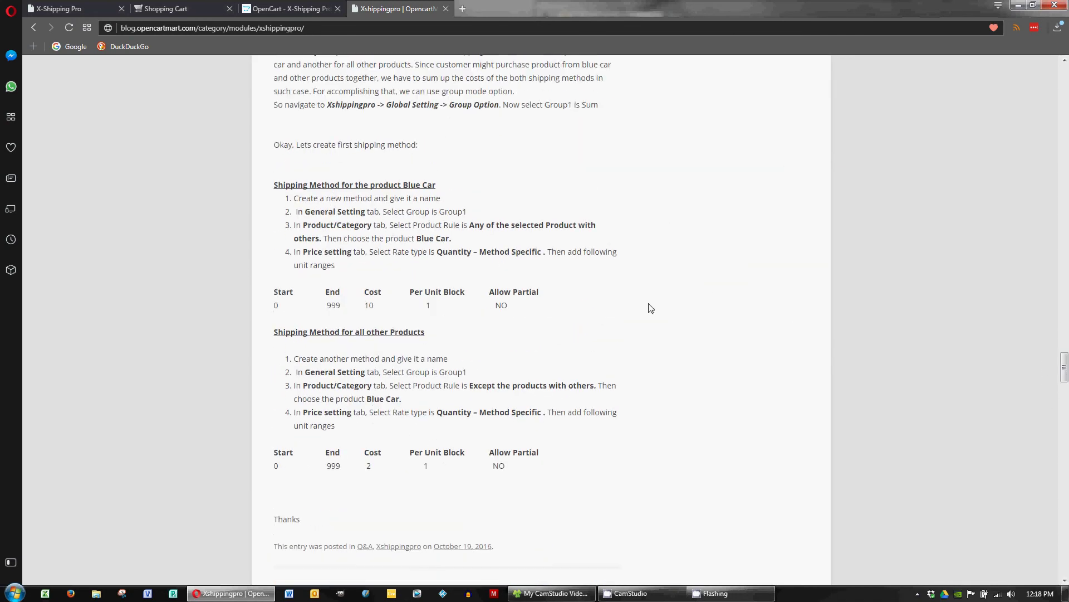
scroll(406, 281, up, 5)
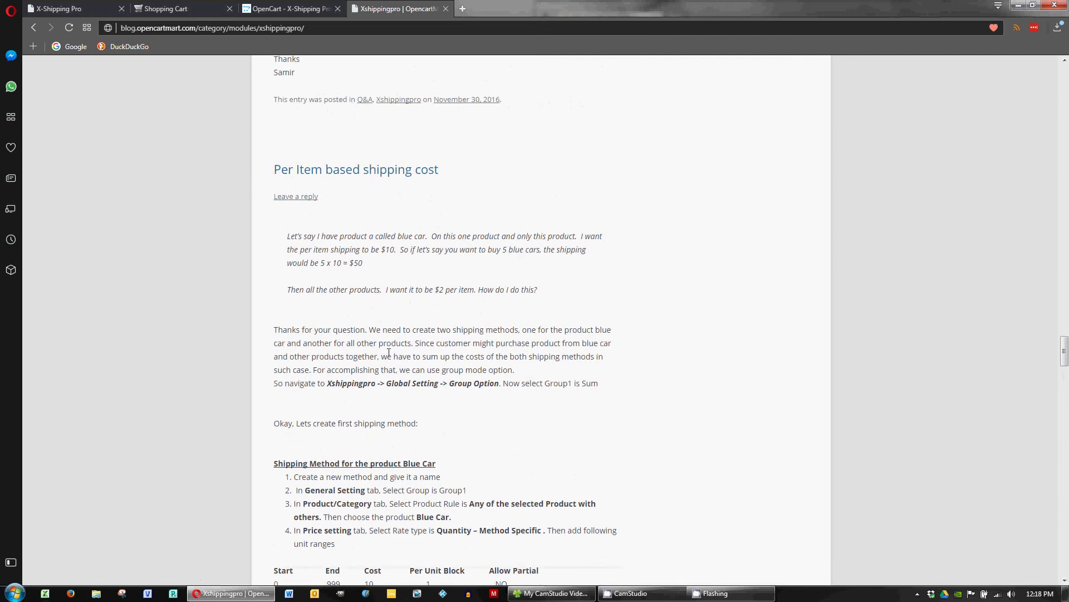
scroll(486, 365, down, 2)
scroll(485, 366, down, 14)
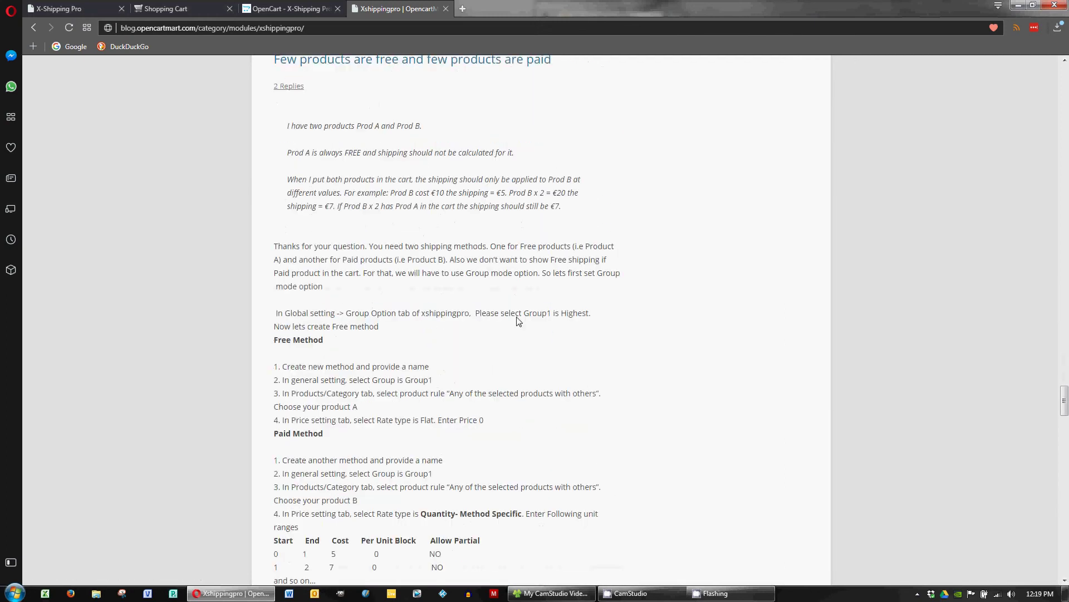
scroll(332, 438, down, 4)
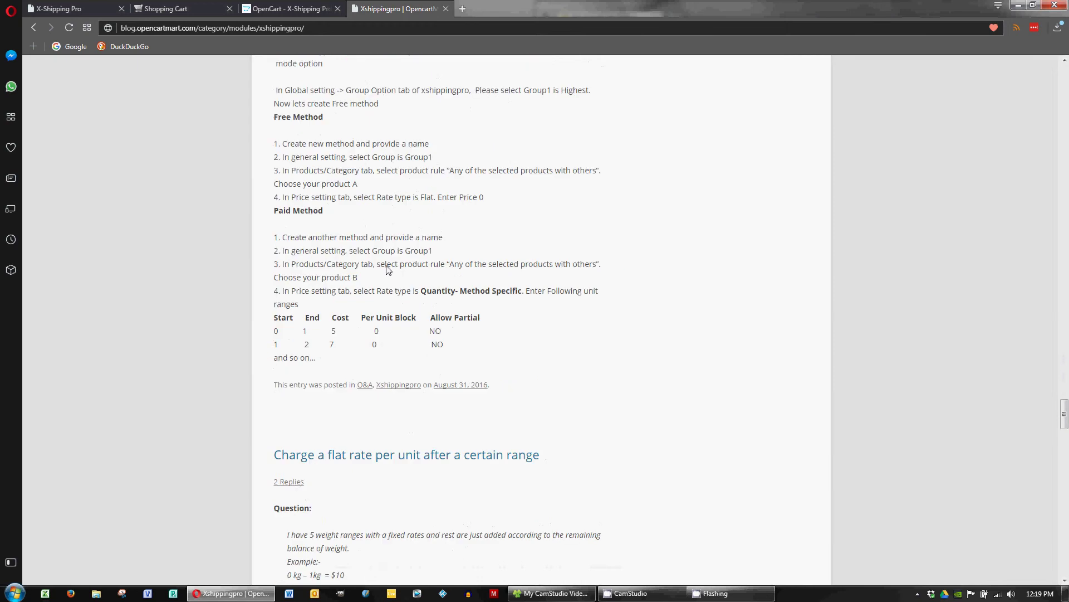
scroll(526, 410, down, 8)
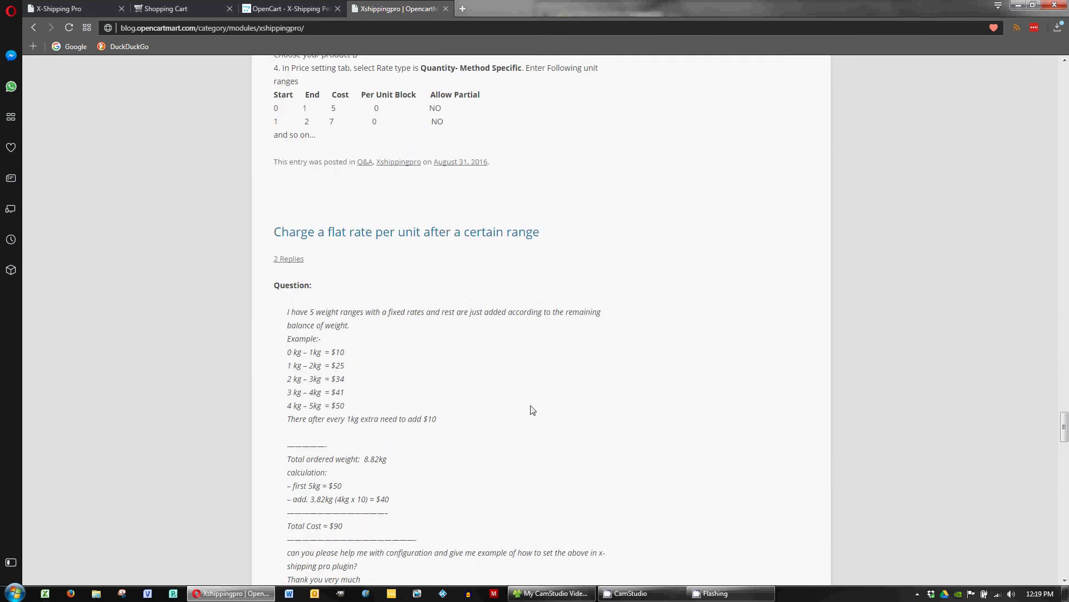
scroll(506, 420, down, 4)
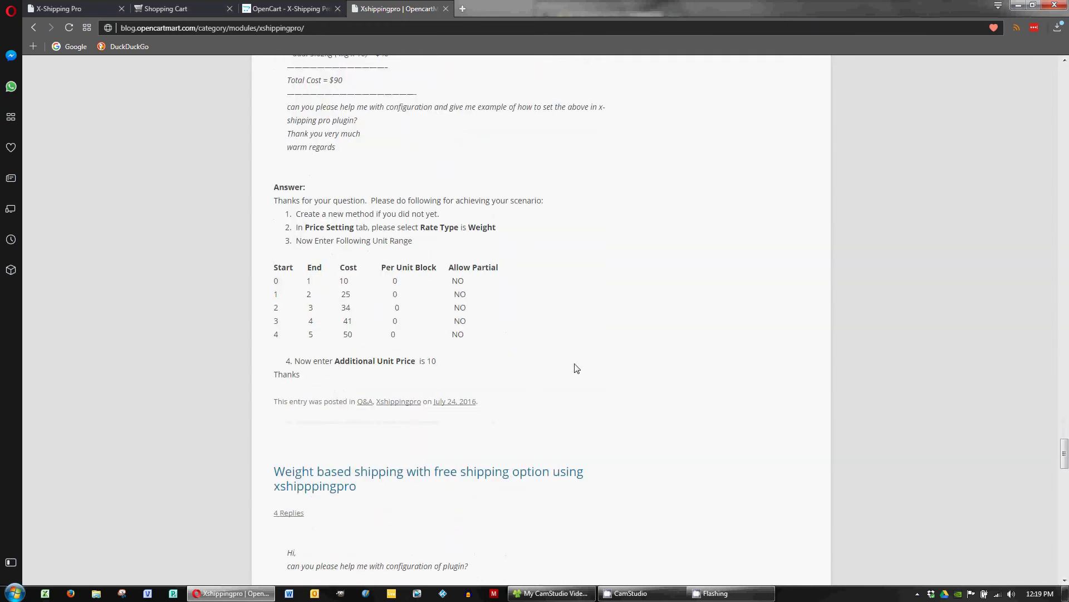
scroll(525, 389, down, 4)
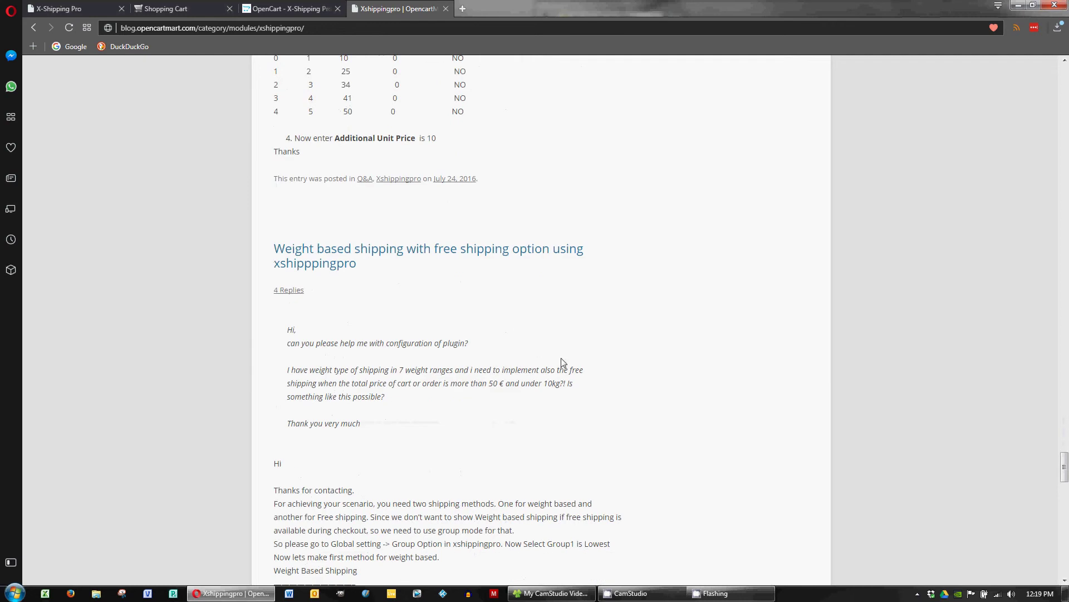
drag(1065, 461, 1065, 72)
click(103, 5)
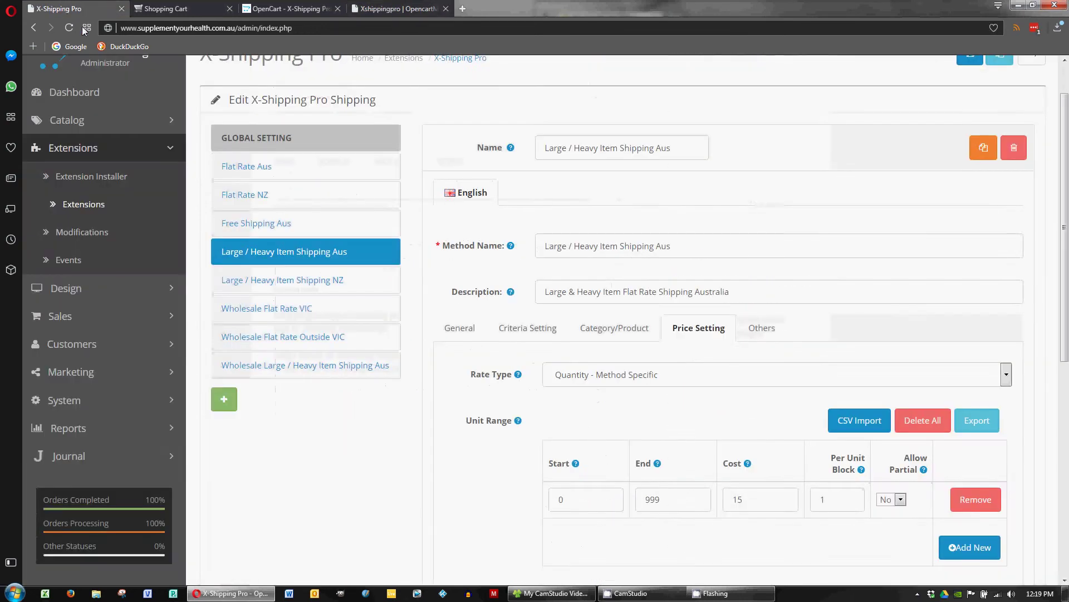
scroll(498, 426, down, 2)
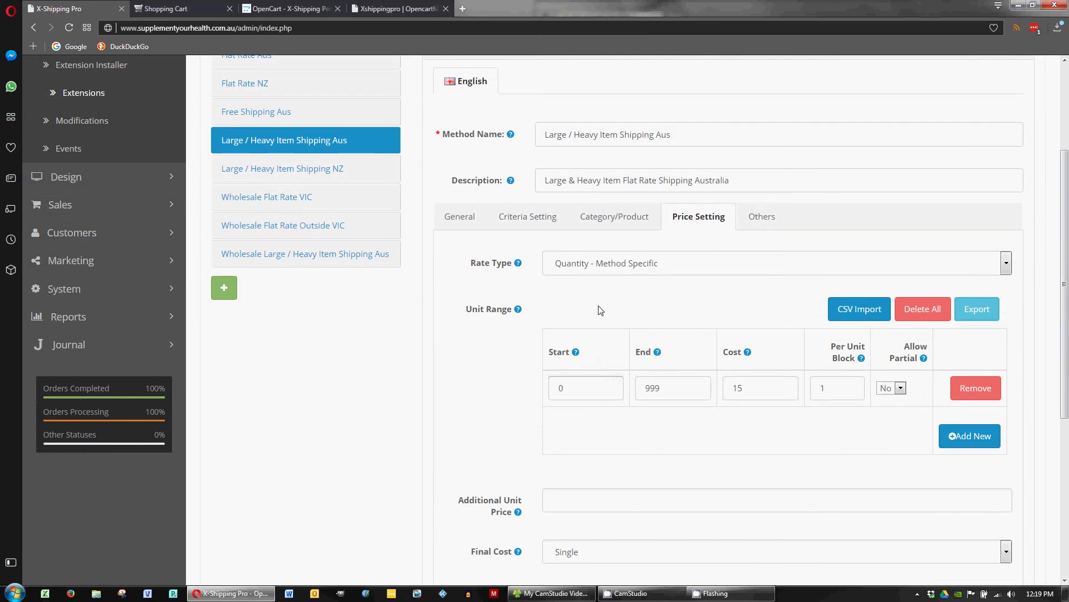
scroll(612, 287, down, 1)
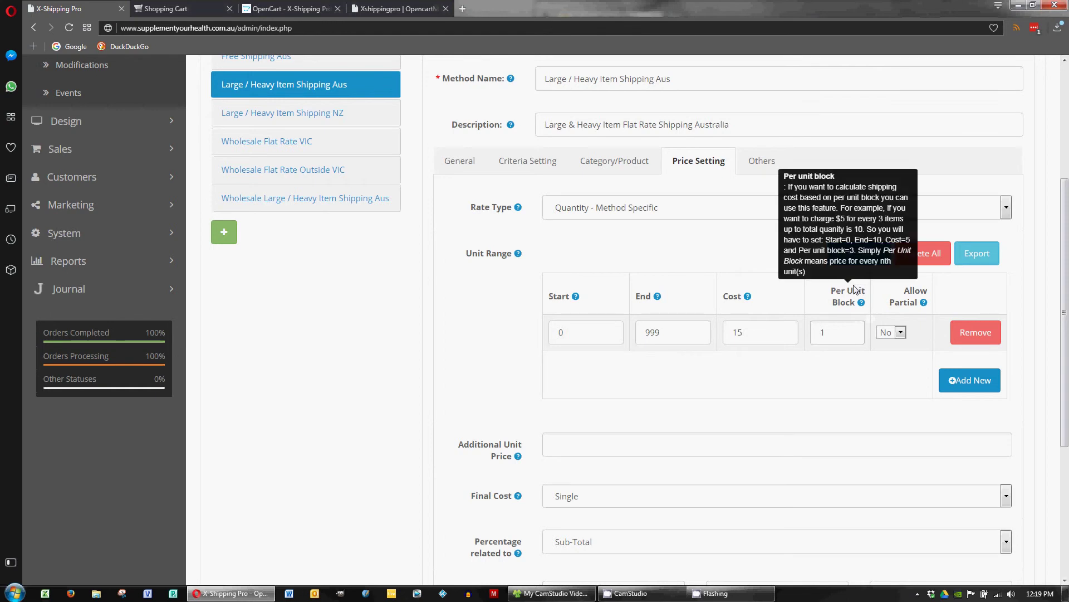
mouse_move(846, 289)
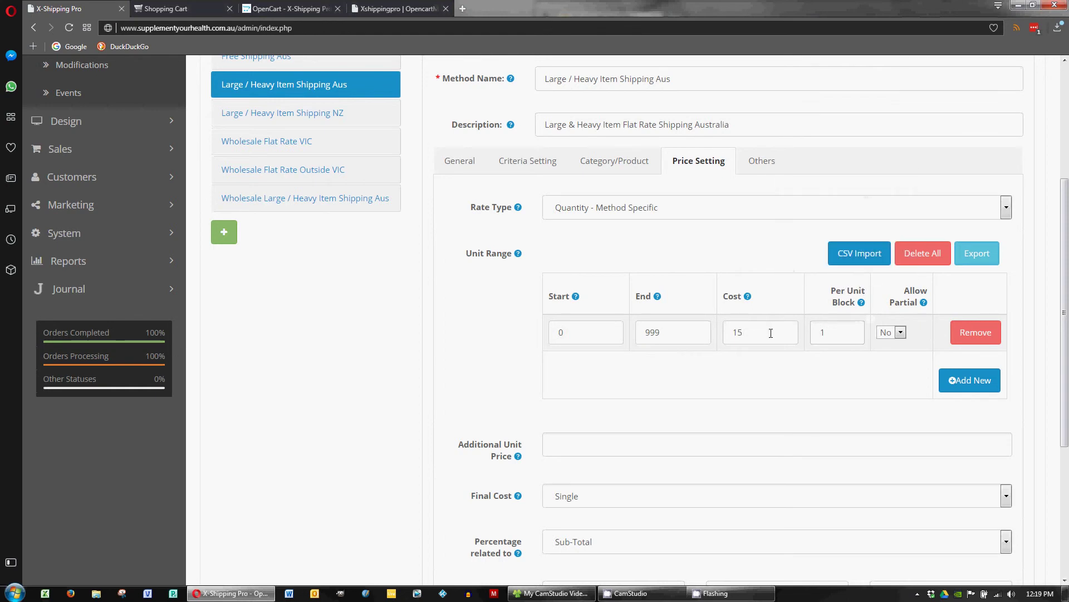
click(829, 333)
mouse_move(906, 305)
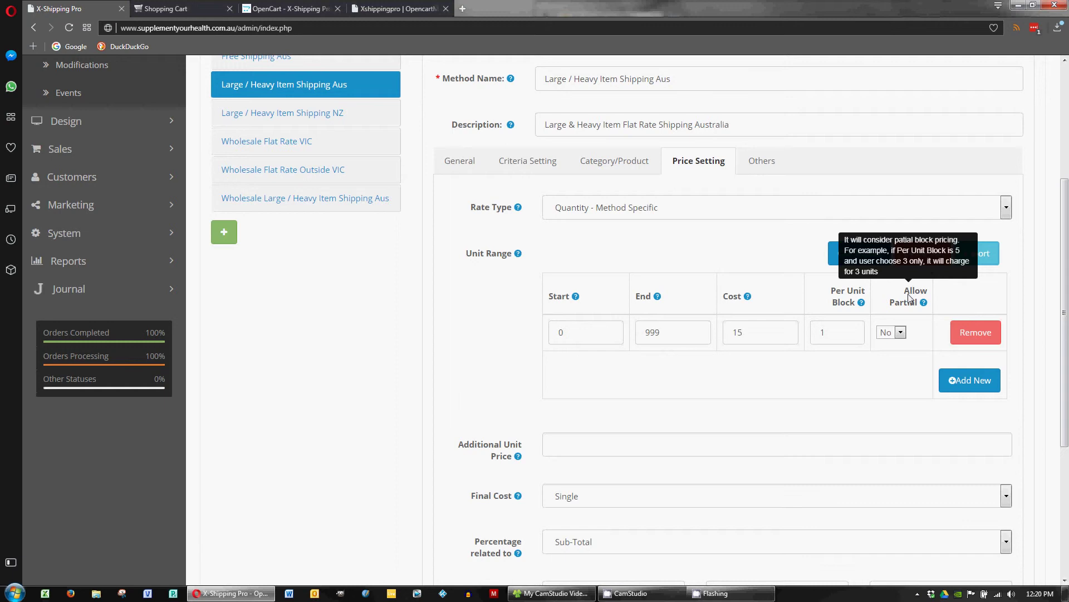
click(904, 334)
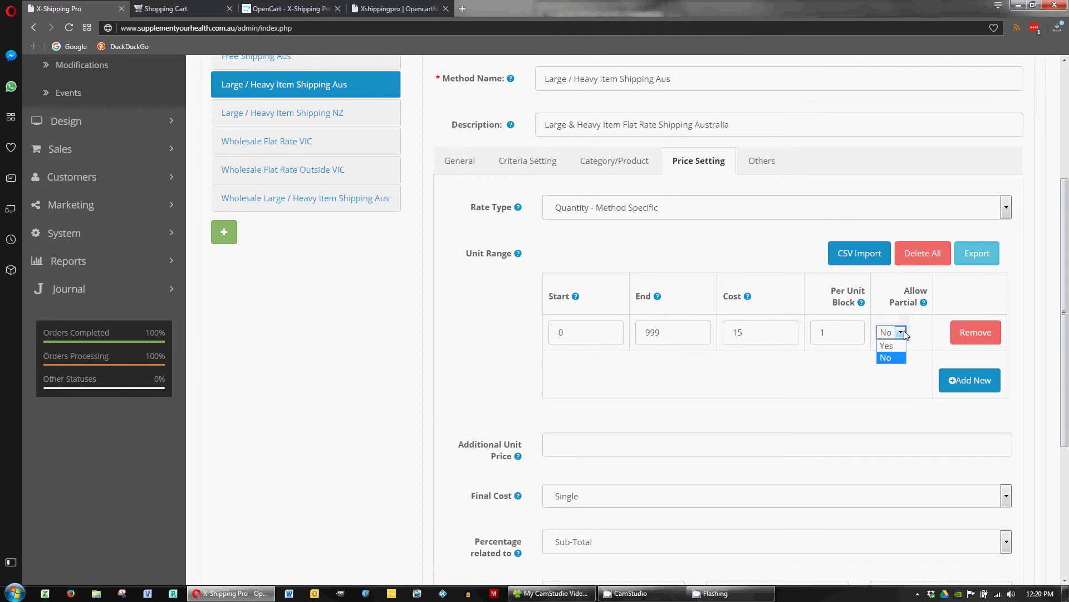
click(919, 329)
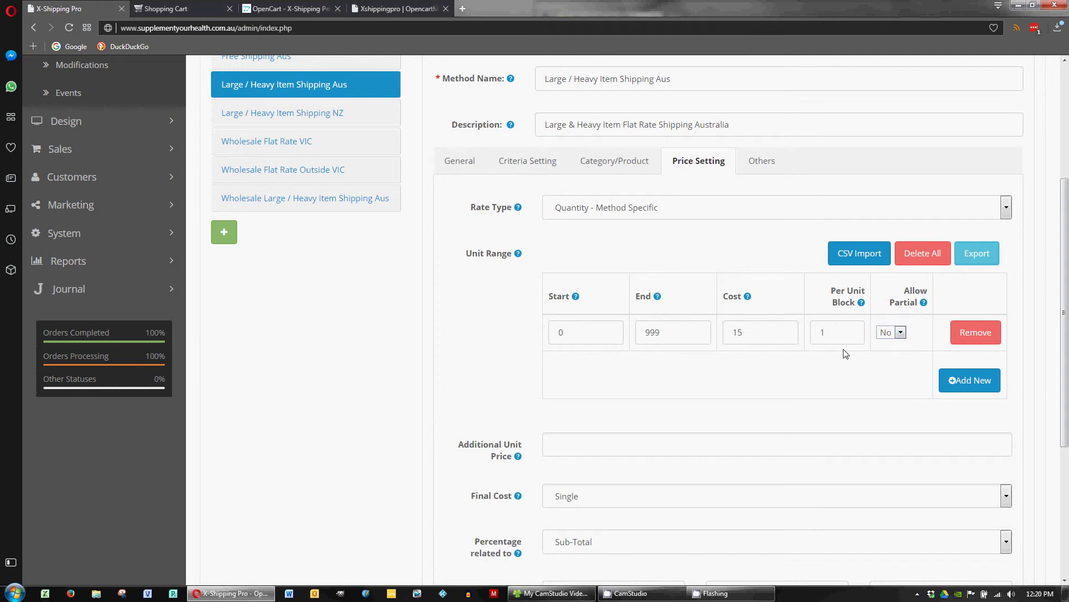
click(846, 328)
click(845, 330)
scroll(842, 369, down, 3)
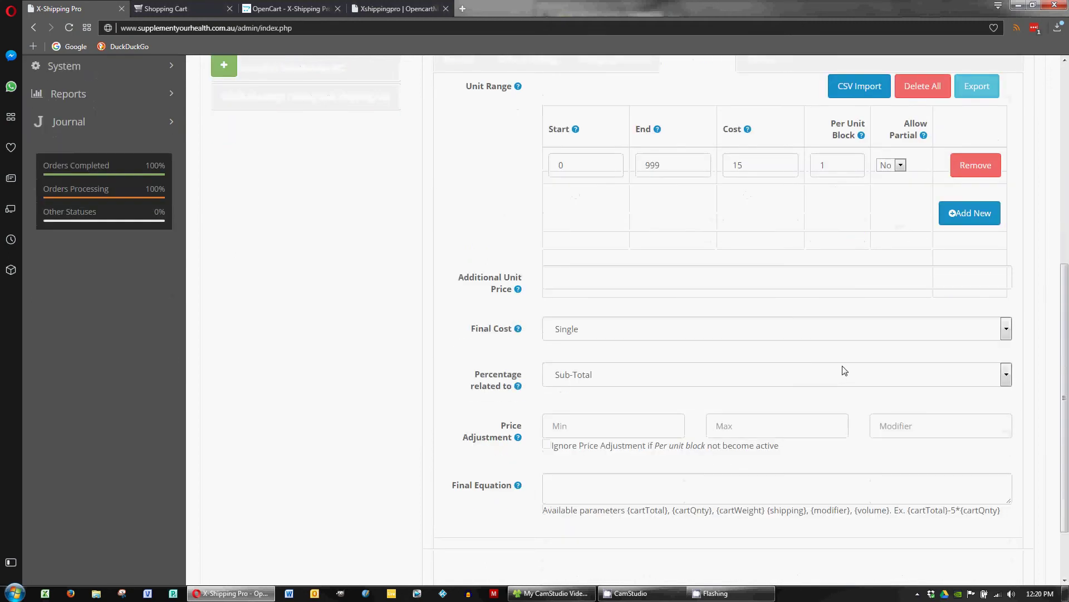
click(557, 333)
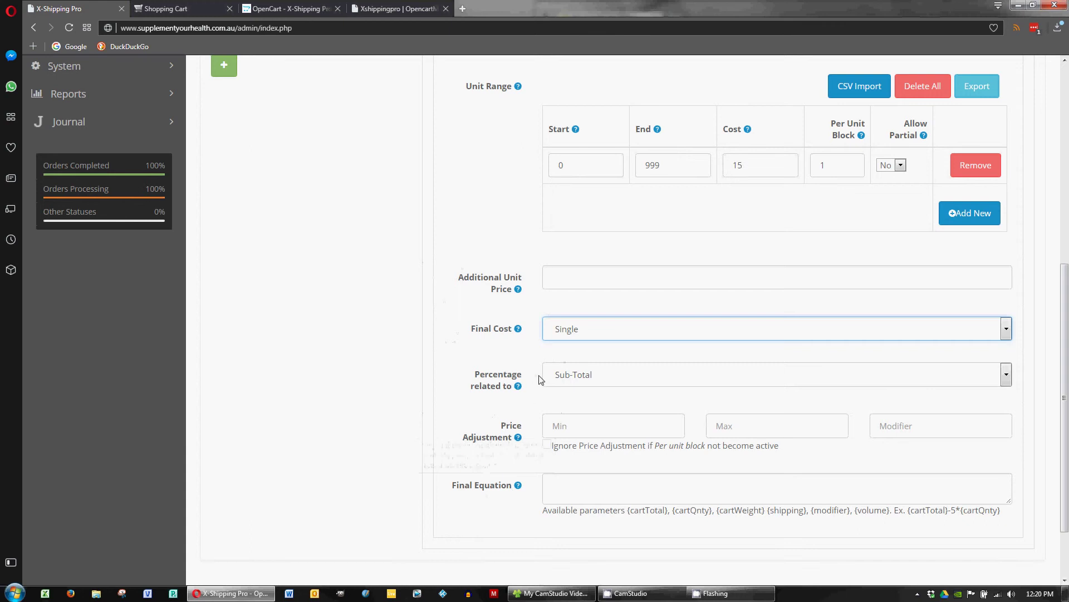
scroll(479, 371, up, 3)
scroll(484, 372, up, 1)
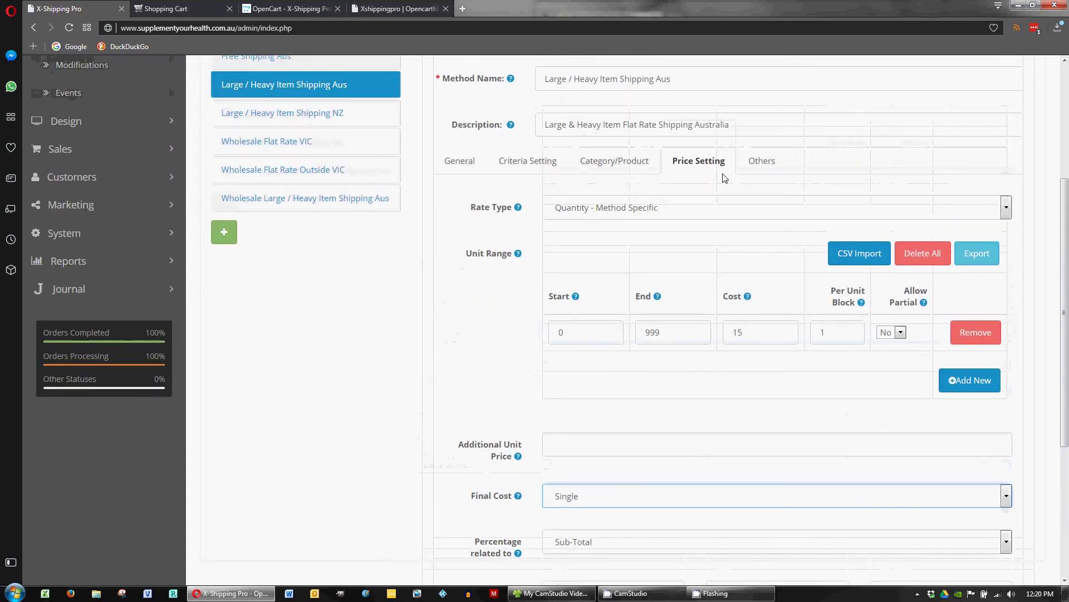
Review the Aus method's day, time and range restrictions under Others
click(759, 160)
scroll(560, 318, down, 1)
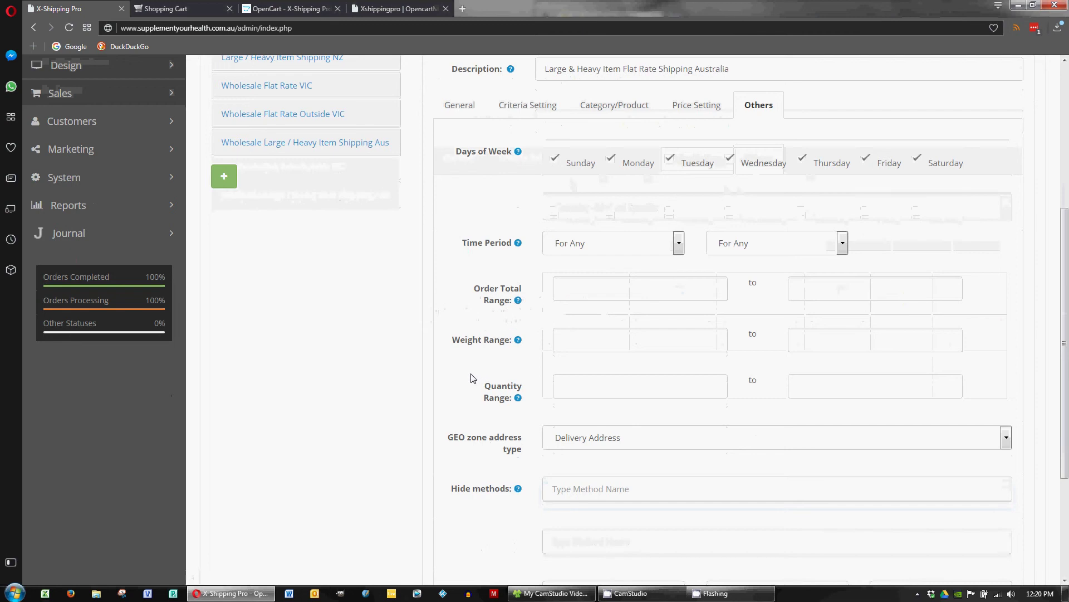
scroll(471, 357, up, 2)
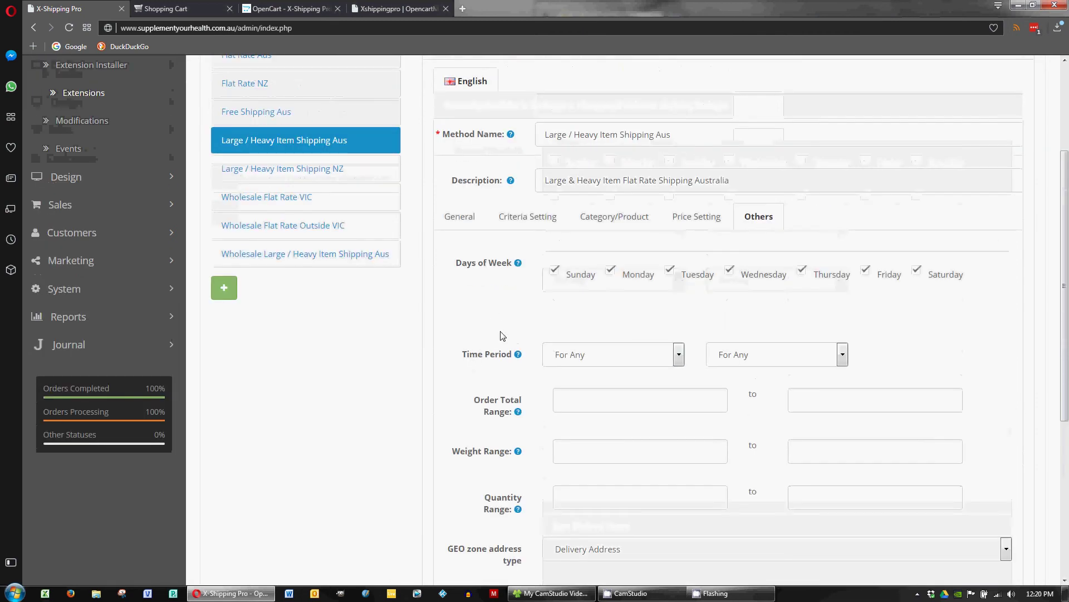
scroll(532, 440, down, 4)
scroll(543, 431, up, 3)
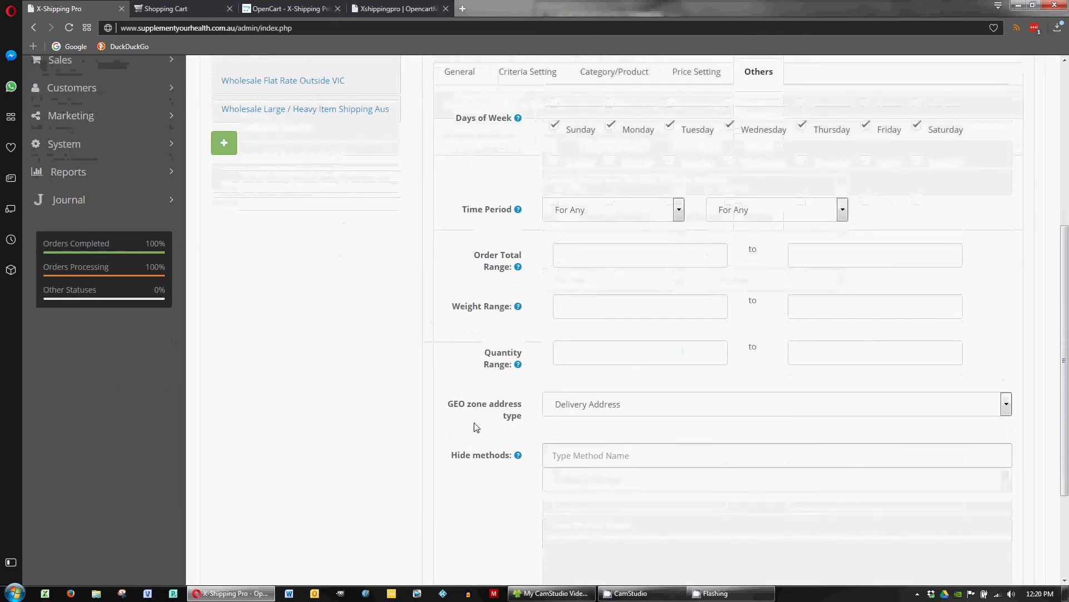
scroll(465, 334, up, 1)
Check its general settings and its store, zone and country criteria
click(460, 272)
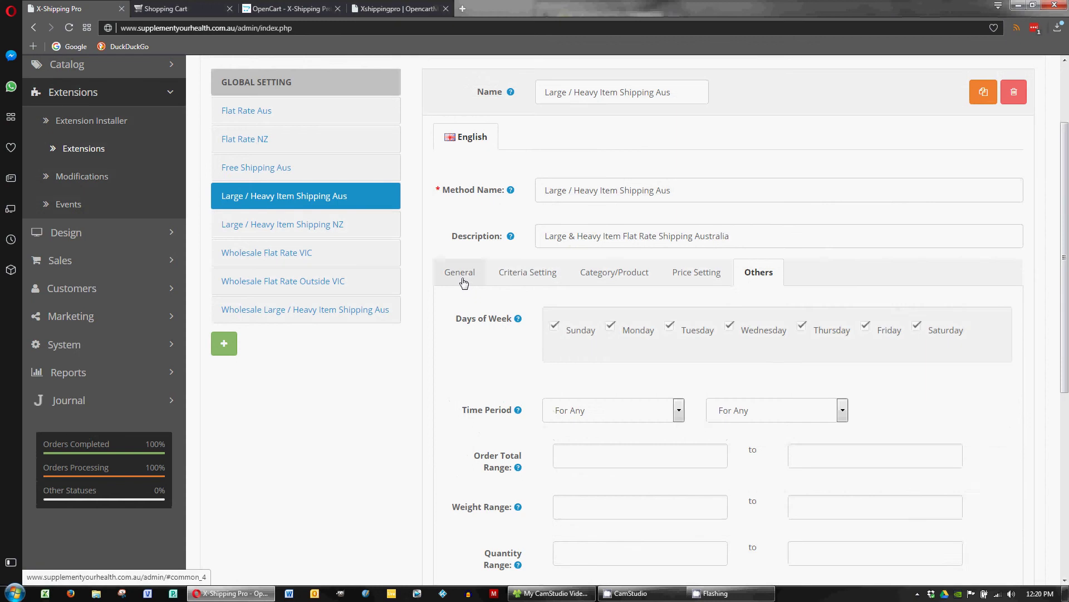
click(513, 274)
scroll(520, 368, down, 3)
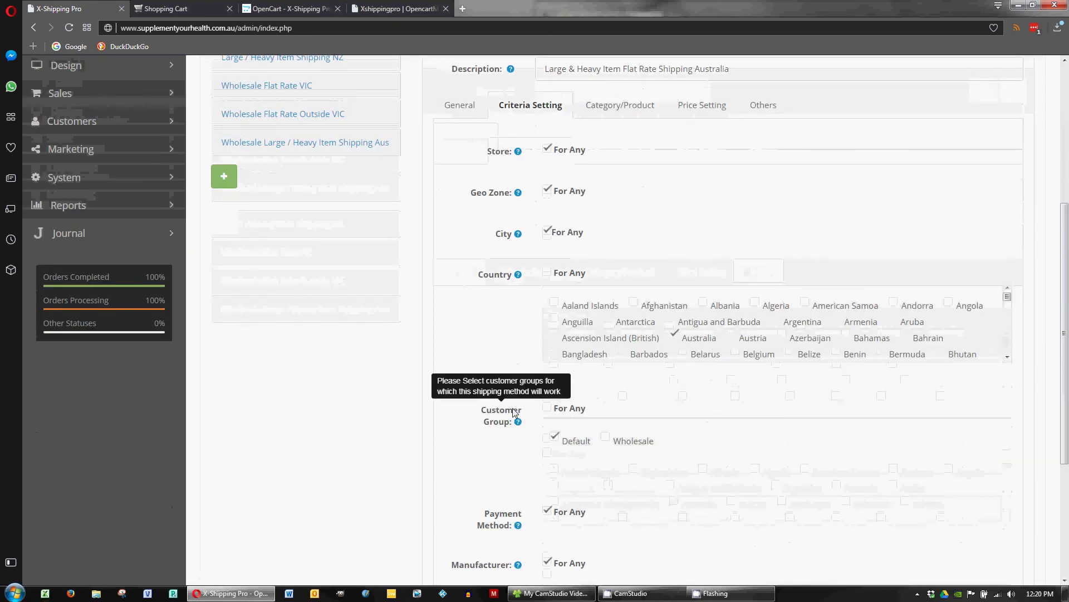
scroll(510, 415, up, 4)
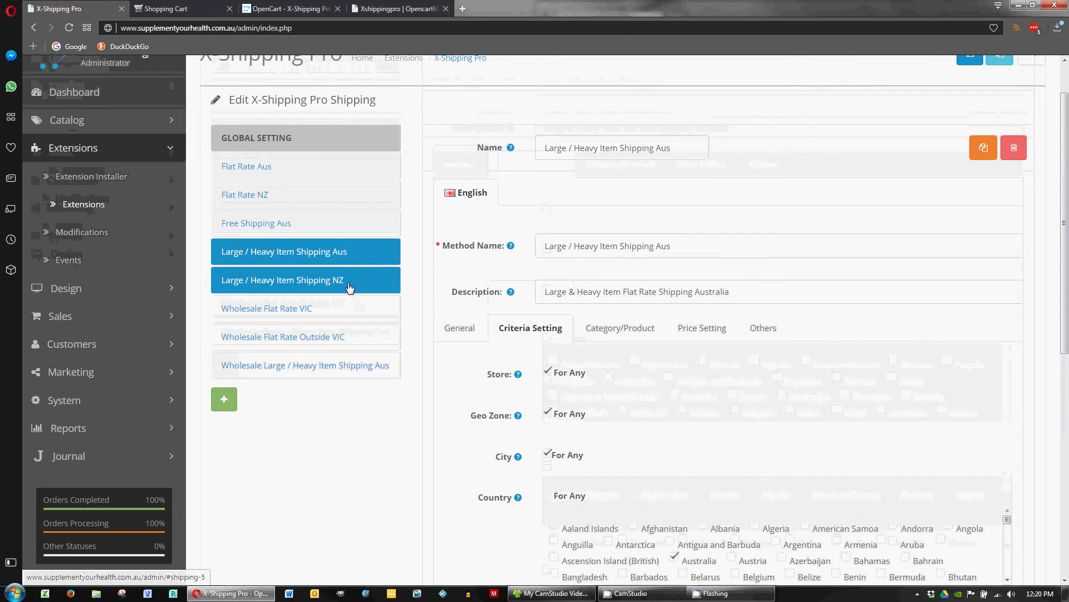
Revisit the general settings, then open the Large / Heavy Item Shipping NZ method
click(458, 330)
scroll(342, 167, down, 2)
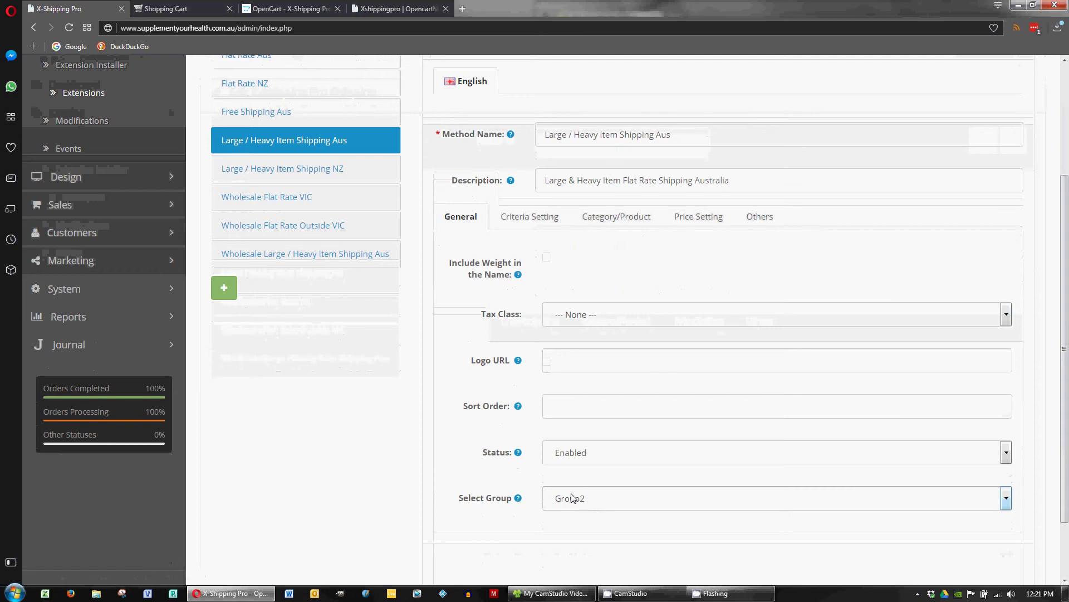
click(352, 170)
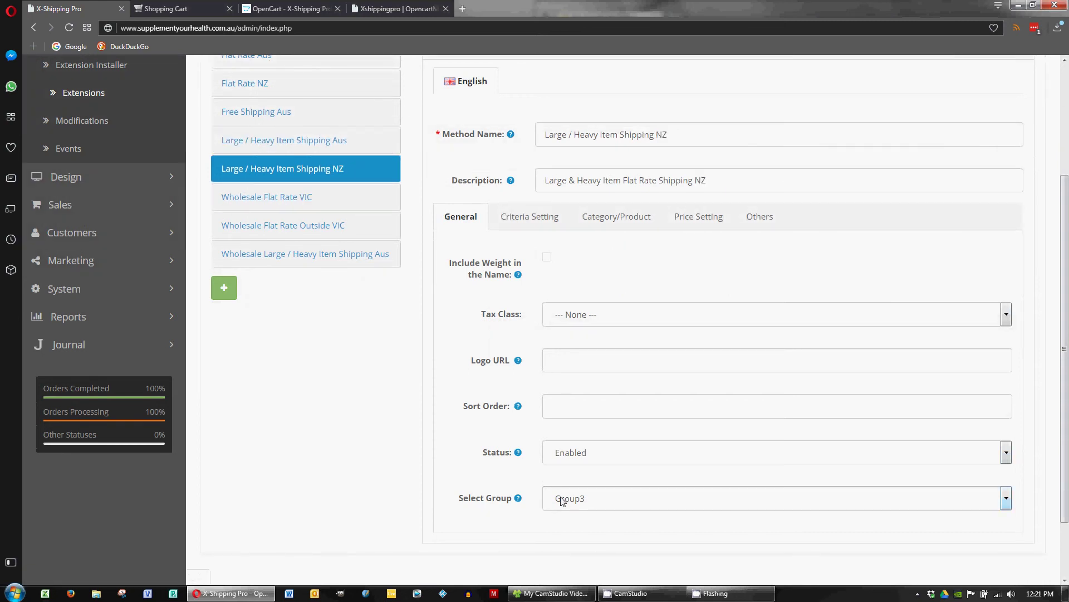
scroll(522, 483, up, 2)
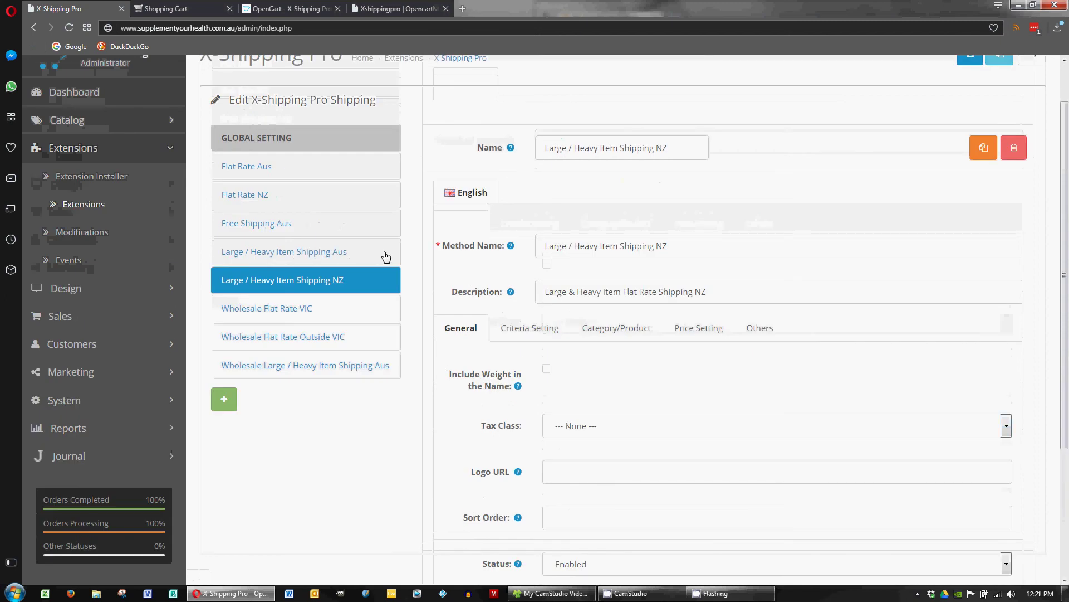
click(278, 138)
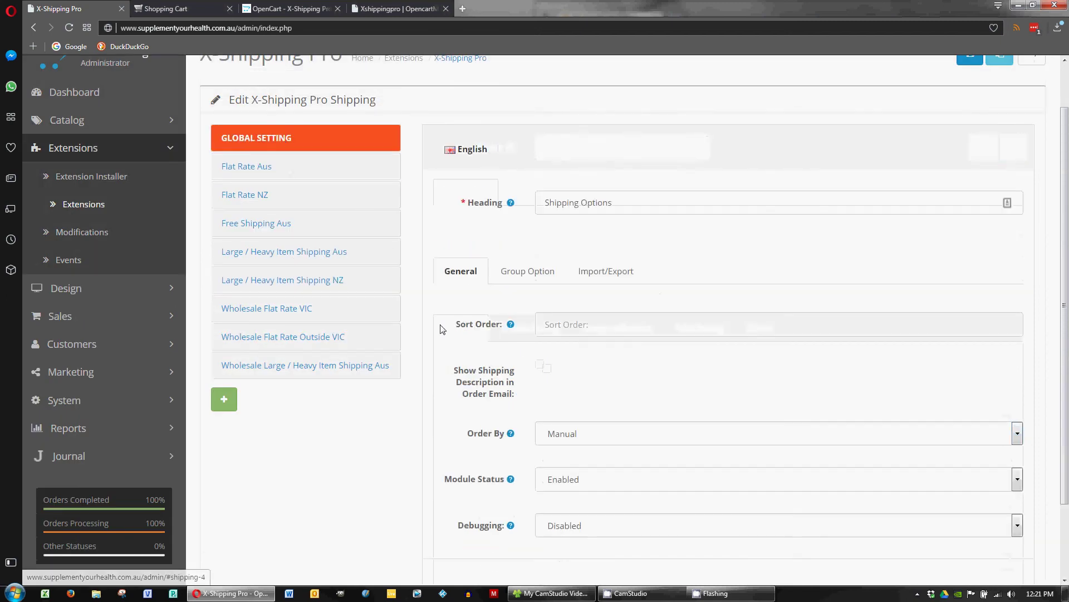
scroll(477, 415, down, 1)
scroll(473, 417, down, 1)
scroll(473, 417, up, 3)
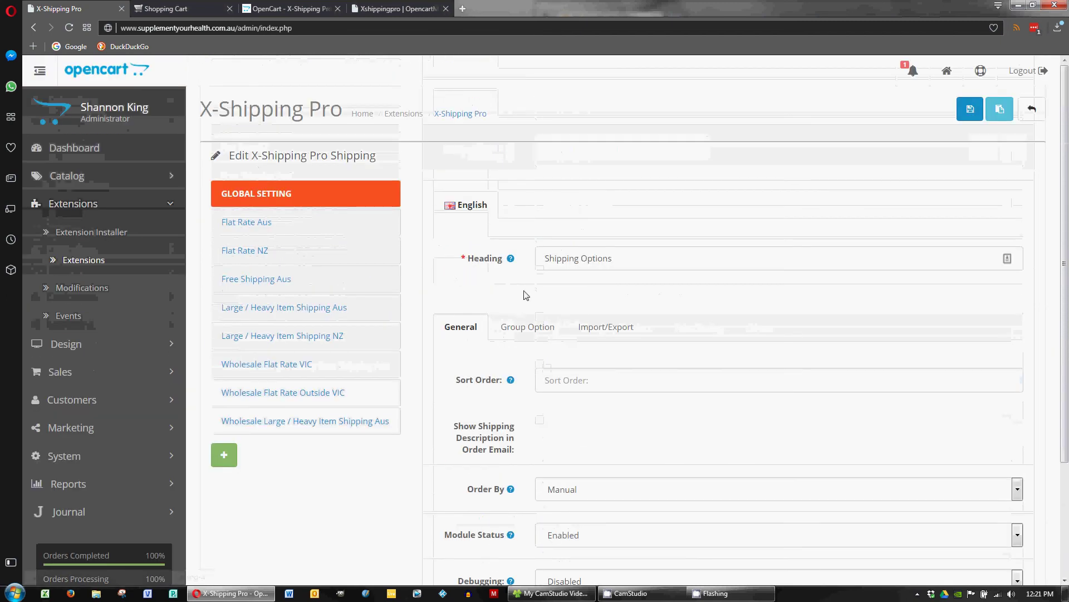
click(531, 326)
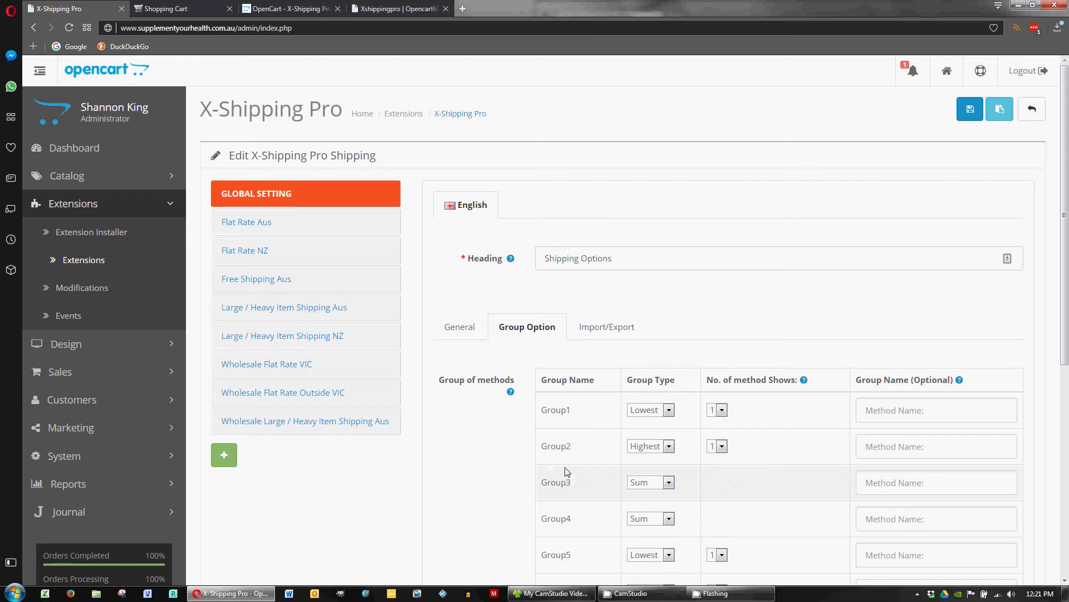
In the storefront cart, update Perfect Keto Base to quantity 1
click(171, 9)
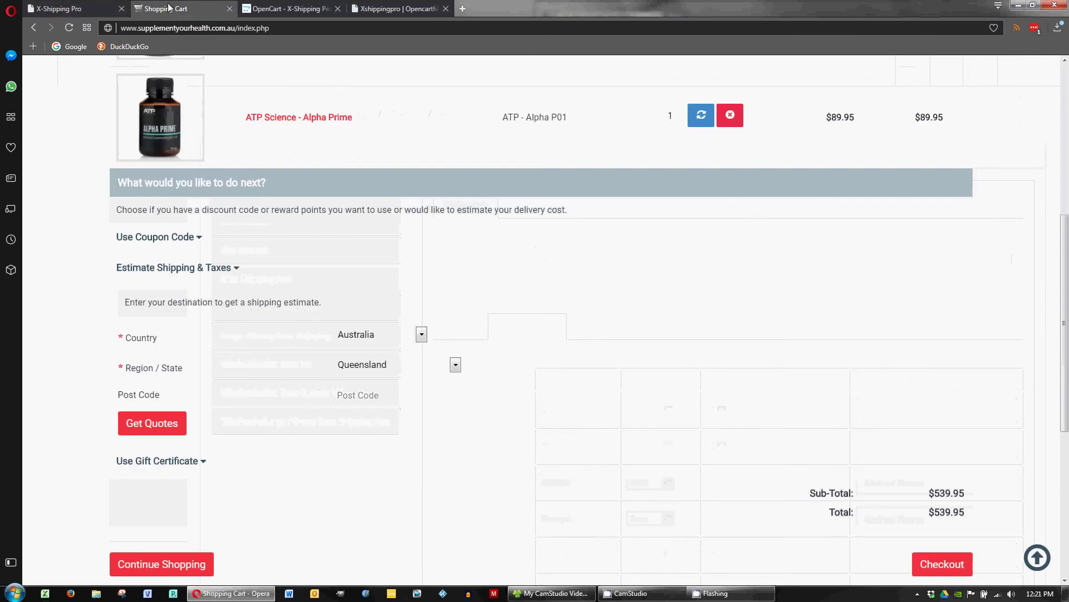
scroll(298, 377, up, 4)
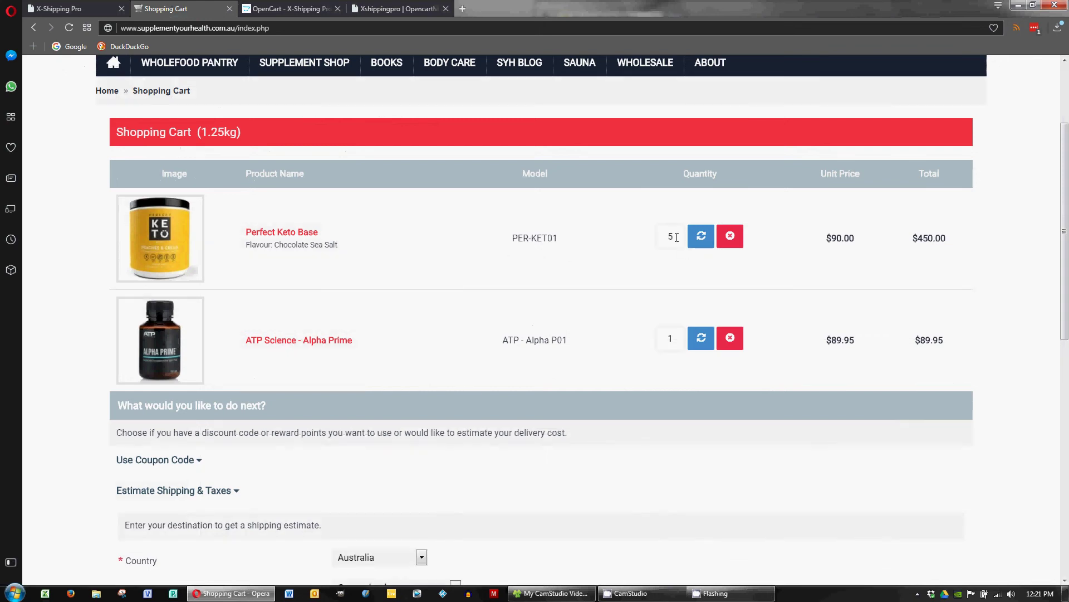
text(1)
click(701, 236)
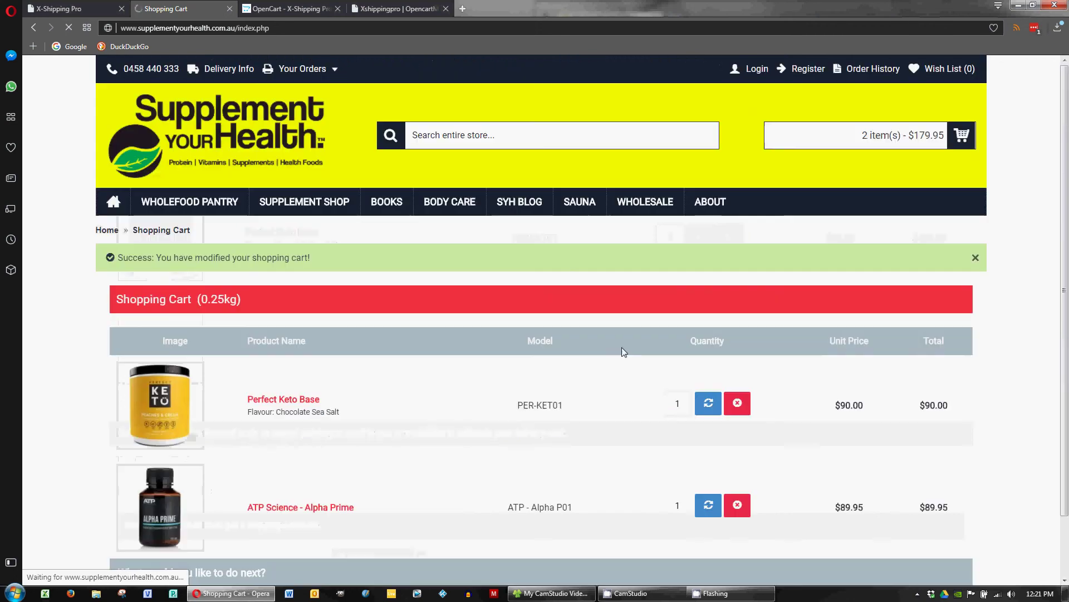
Get the Queensland, Australia shipping estimate showing heavy-item shipping at $15.00, then cancel it
scroll(492, 379, down, 4)
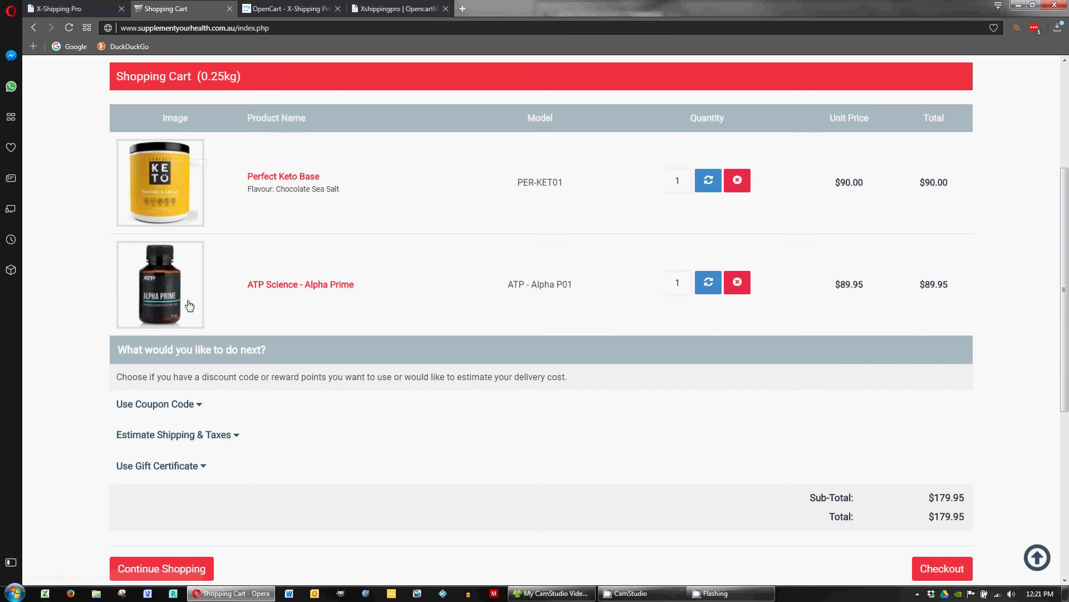
scroll(178, 307, down, 2)
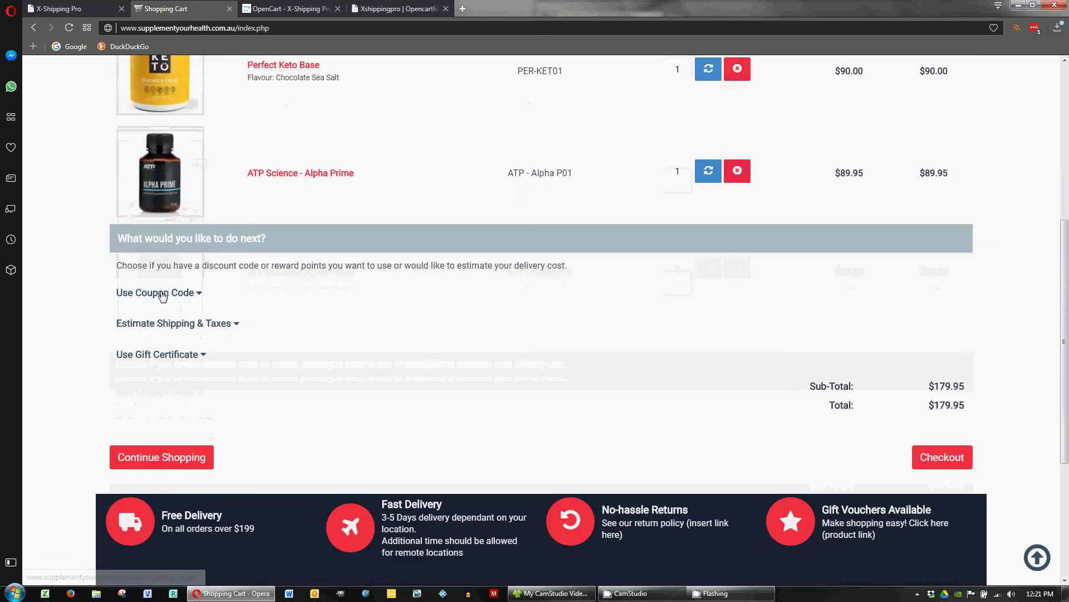
click(212, 327)
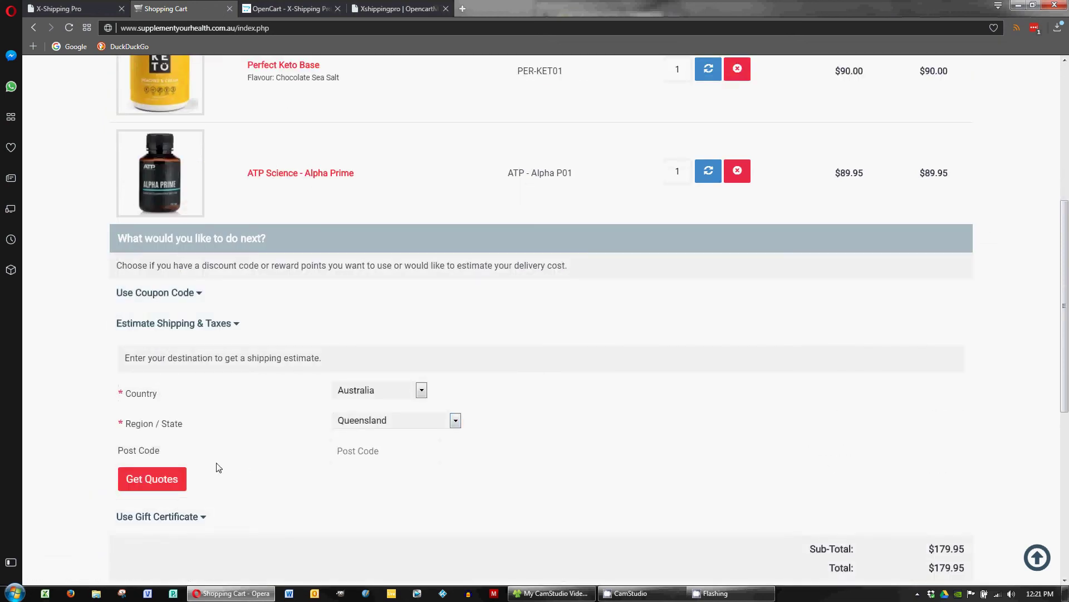
click(168, 477)
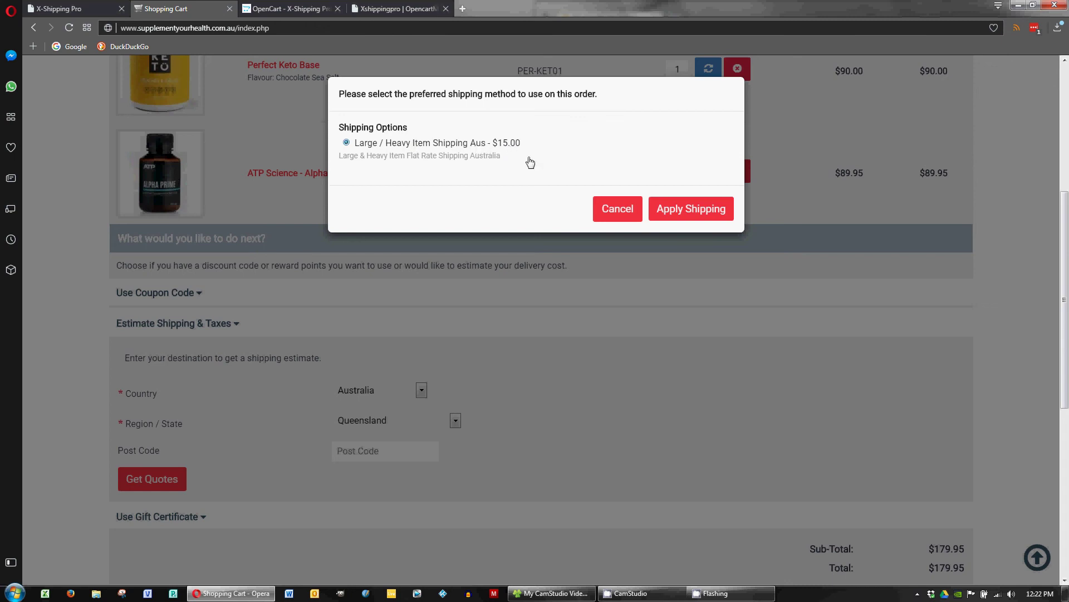
click(617, 210)
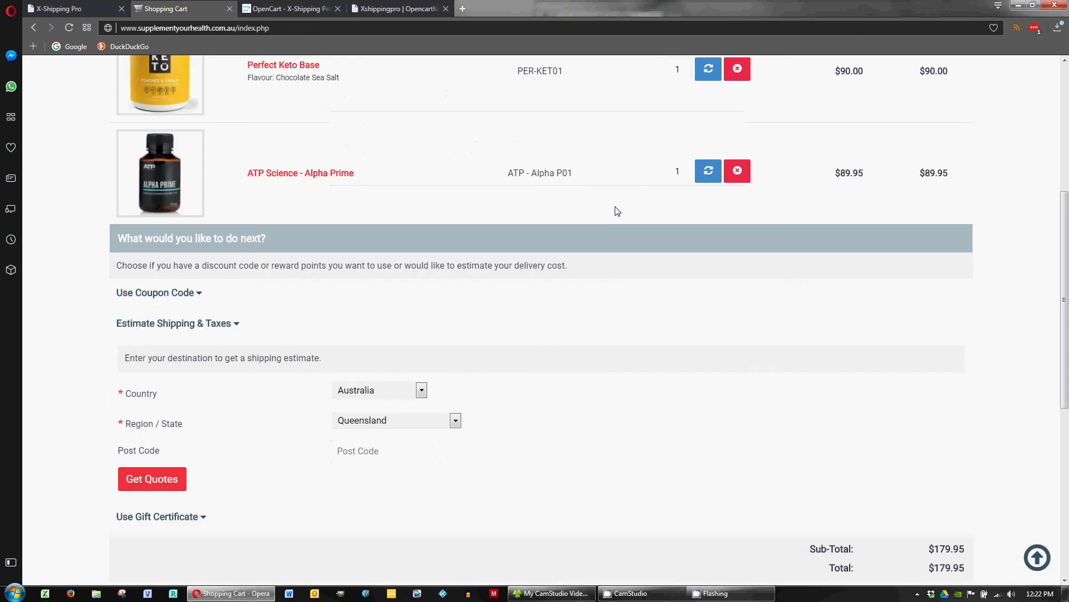
scroll(473, 188, up, 2)
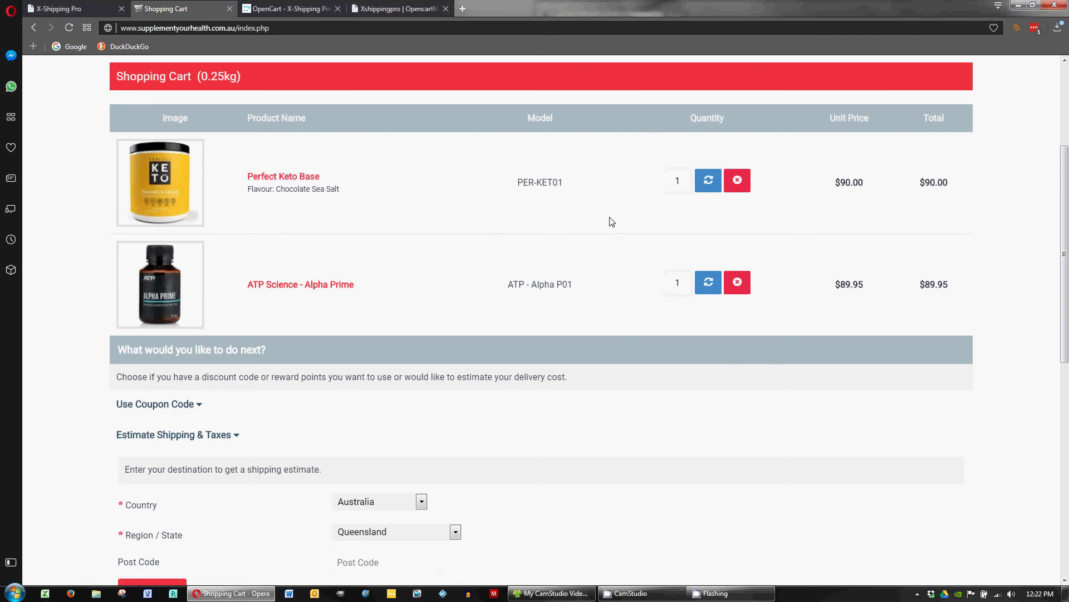
Set the shipping estimate destination to New Zealand, region Auckland
scroll(475, 224, down, 2)
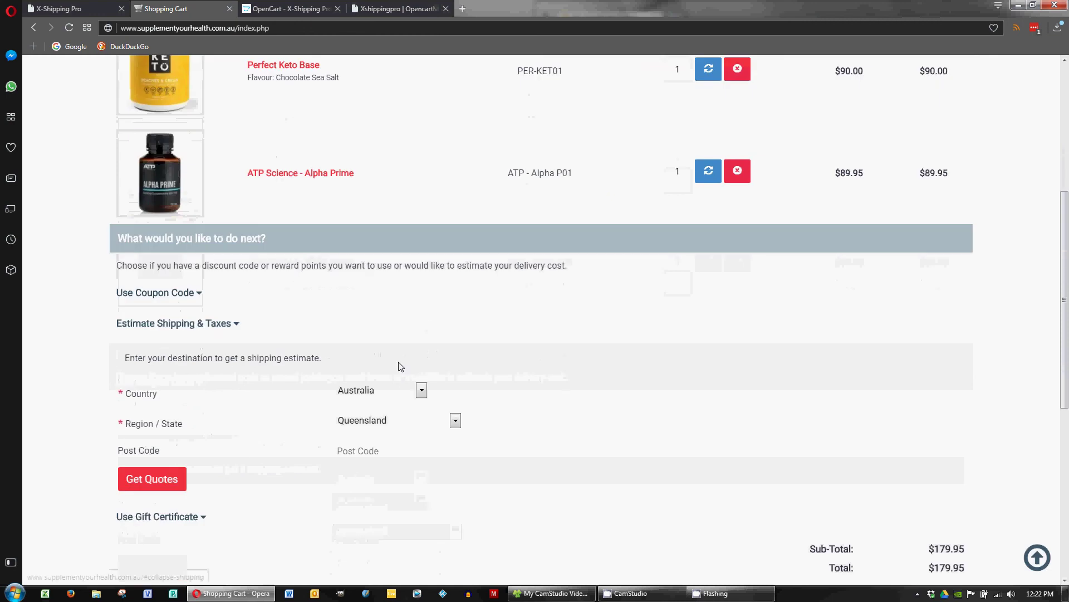
click(392, 393)
click(388, 424)
click(389, 422)
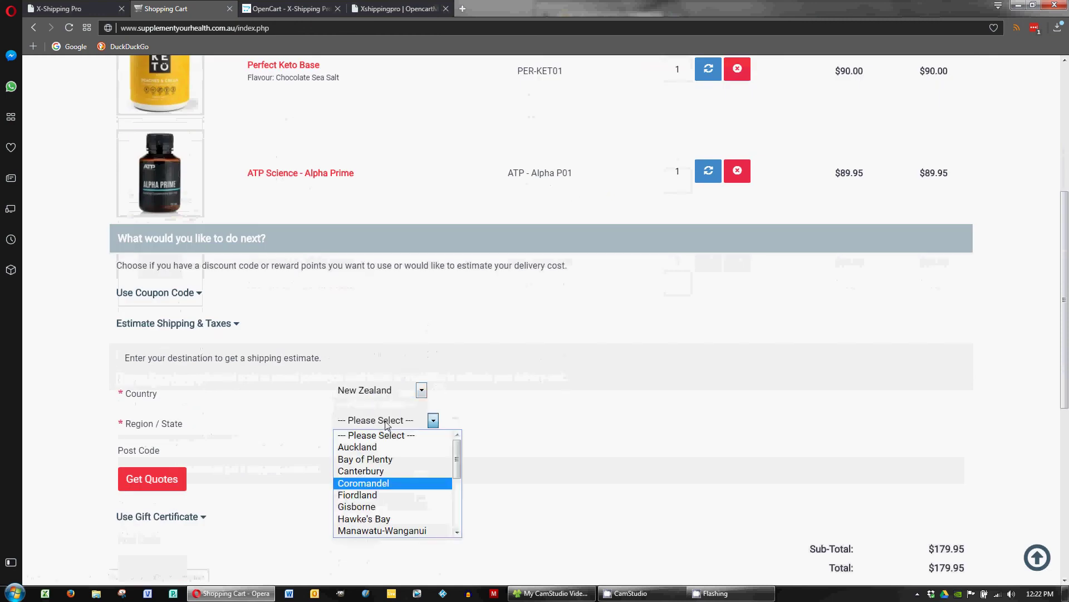
click(419, 426)
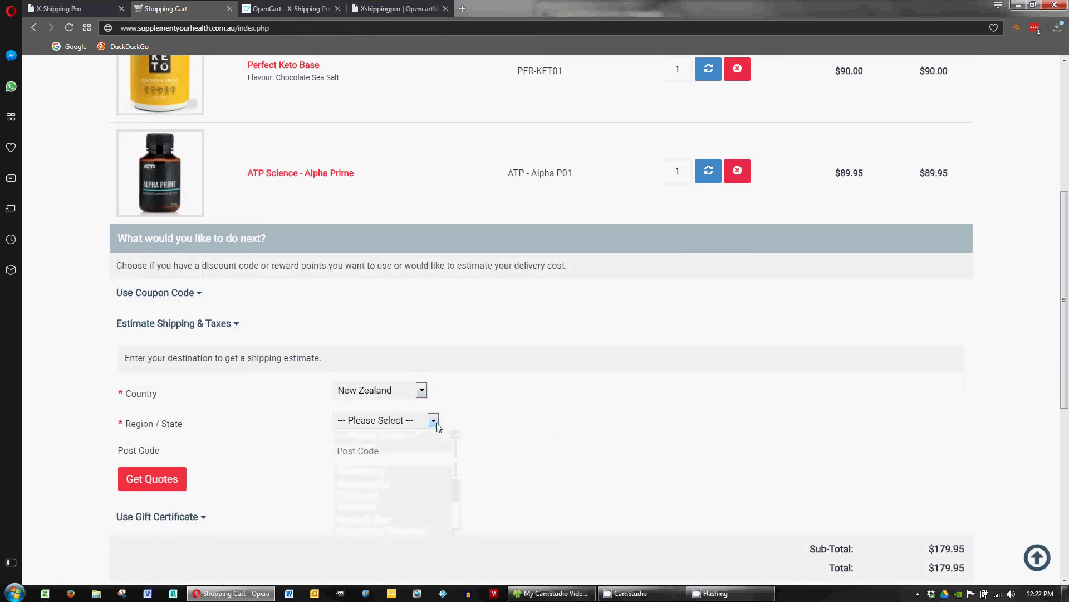
click(436, 423)
click(395, 194)
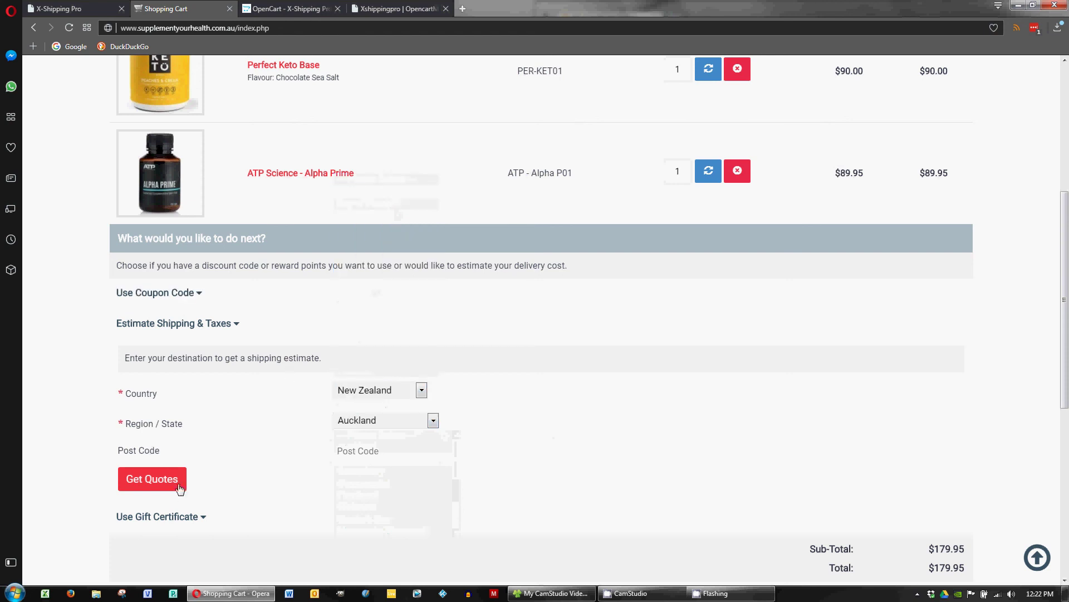
Get the $45.00 flat rate plus heavy item quote, cancel it, and return to admin
click(146, 480)
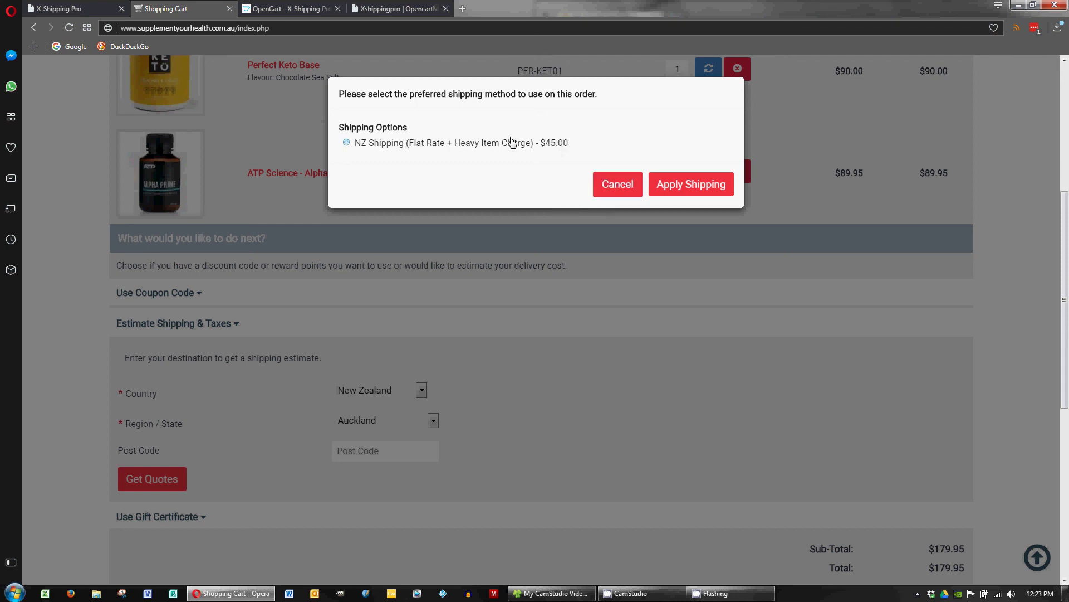
click(616, 182)
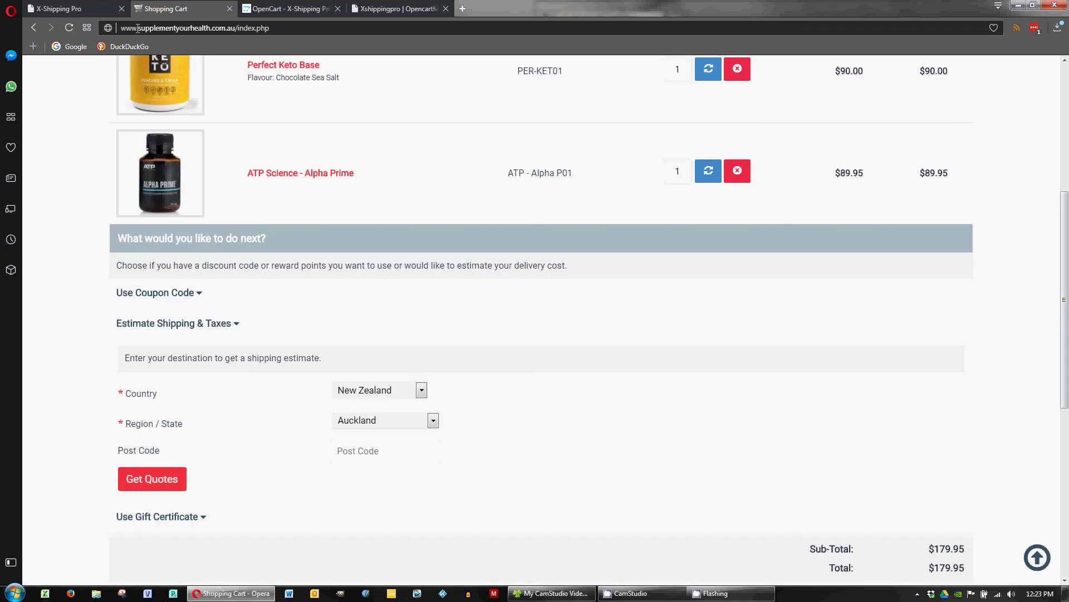
click(69, 14)
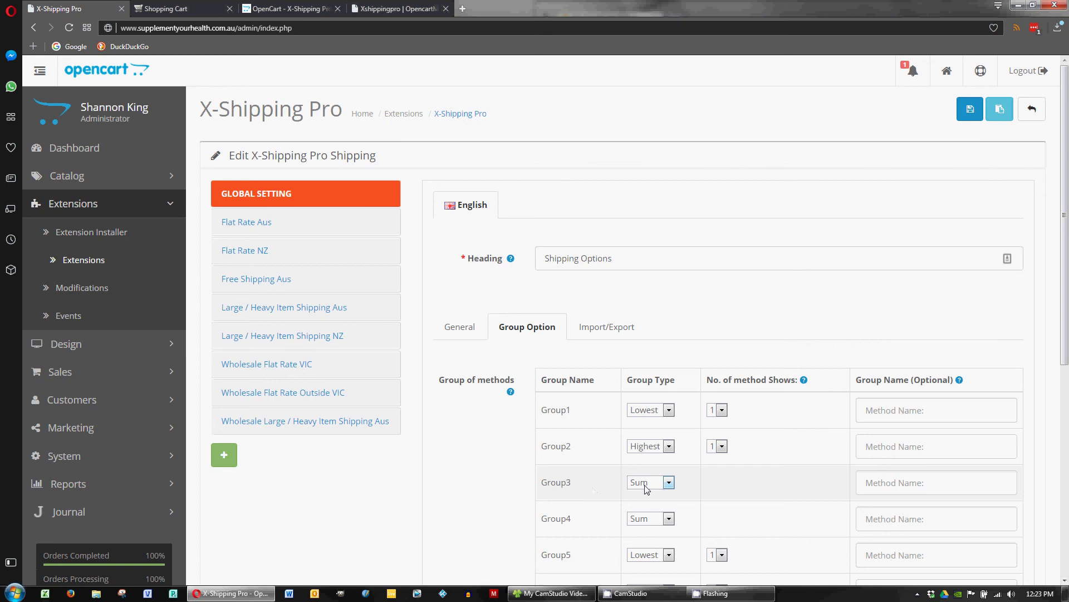
Open the Large / Heavy Item Shipping NZ method's settings
click(346, 338)
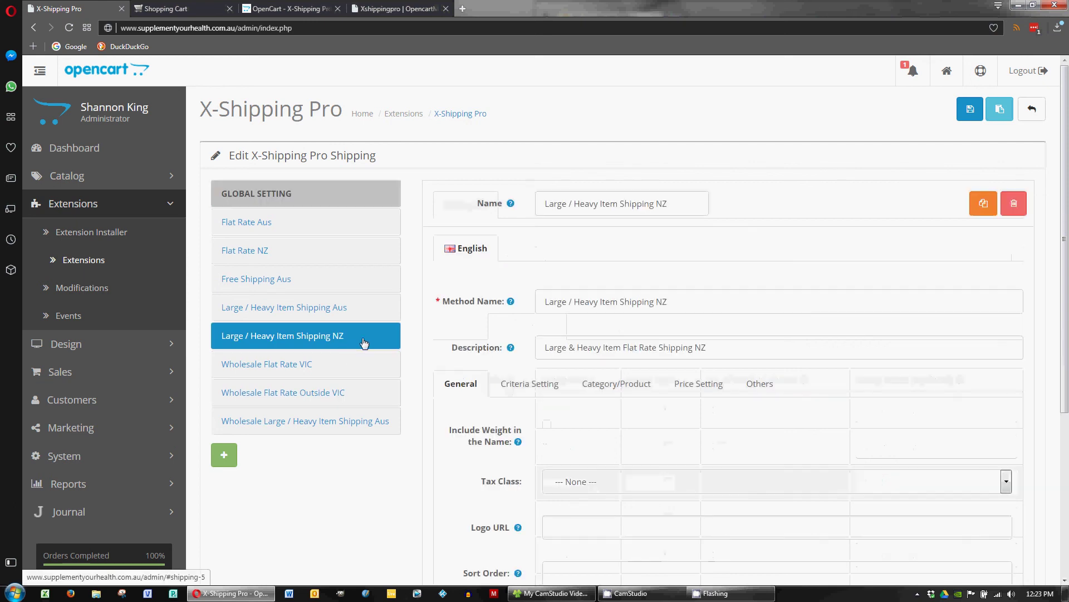
scroll(395, 347, down, 4)
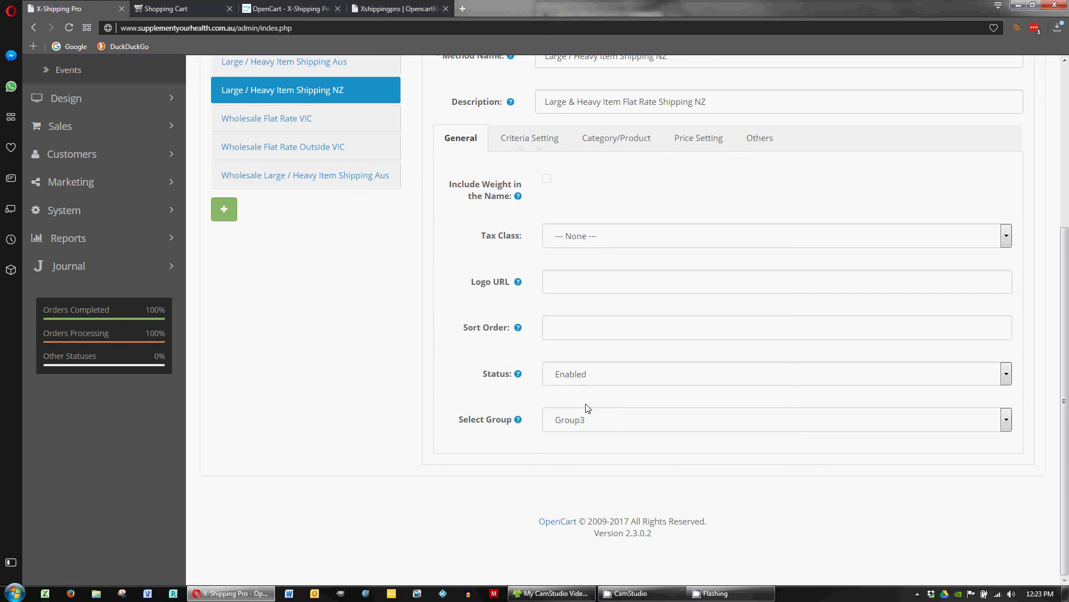
scroll(533, 234, up, 3)
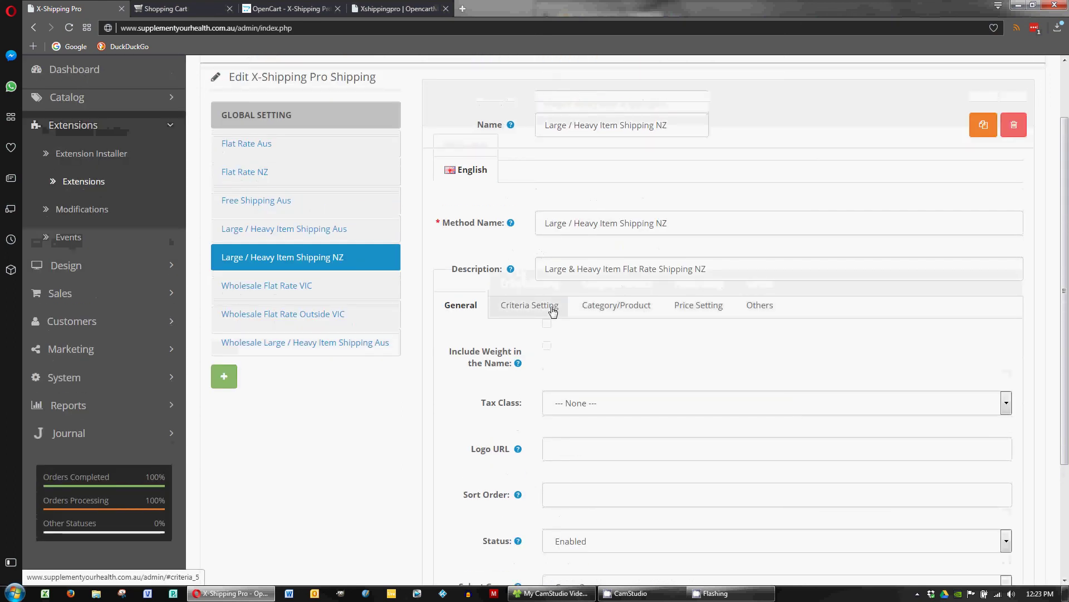
Review its destination criteria and covered products: BODIEz Clear Protein Powder and Perfect Keto Base
click(553, 310)
scroll(585, 334, down, 3)
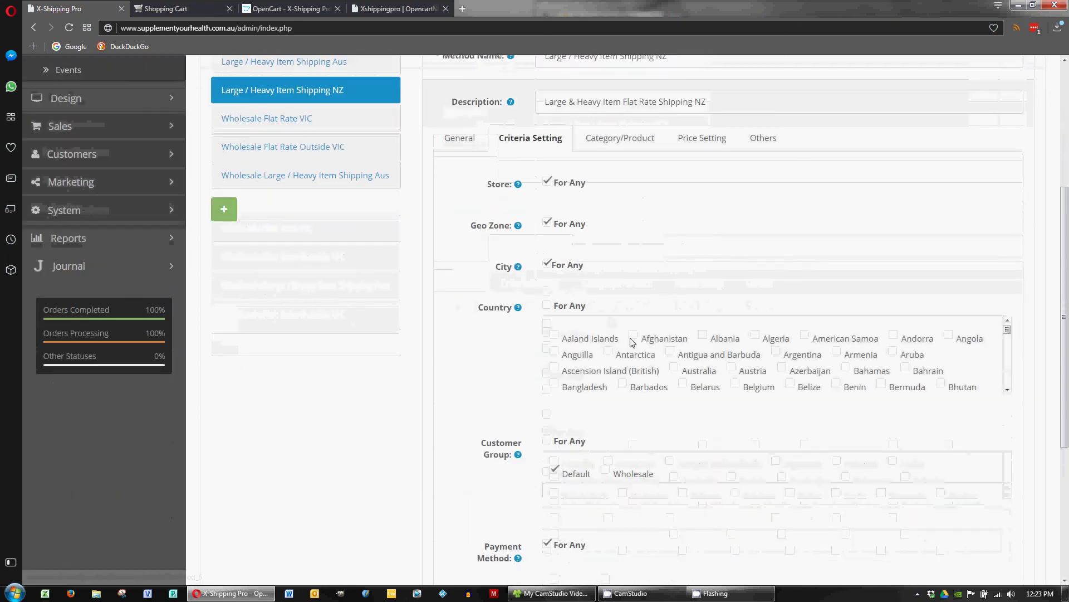
scroll(782, 362, down, 2)
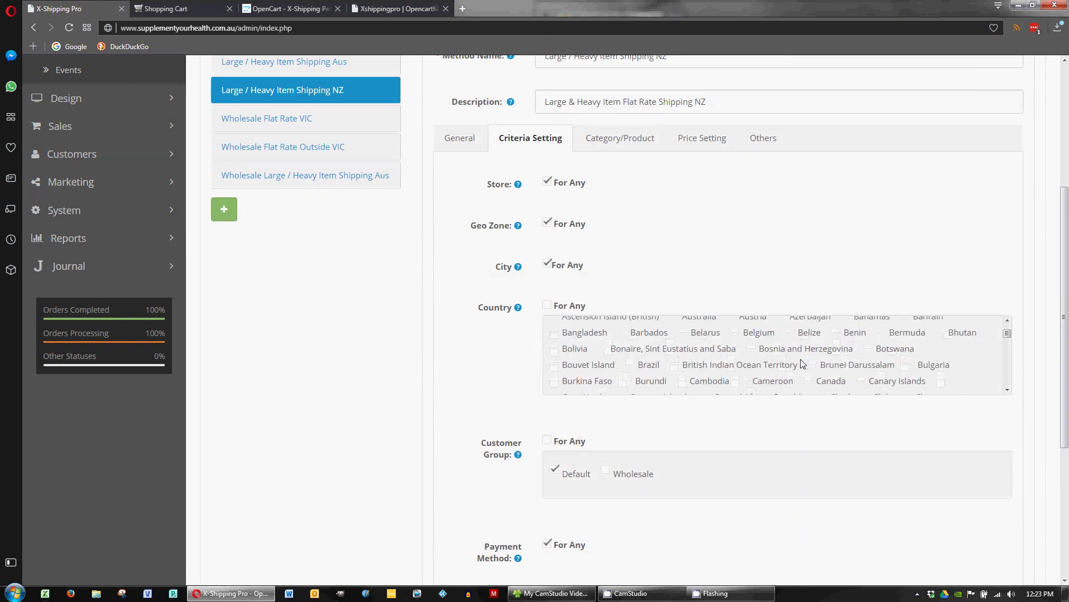
scroll(526, 391, down, 2)
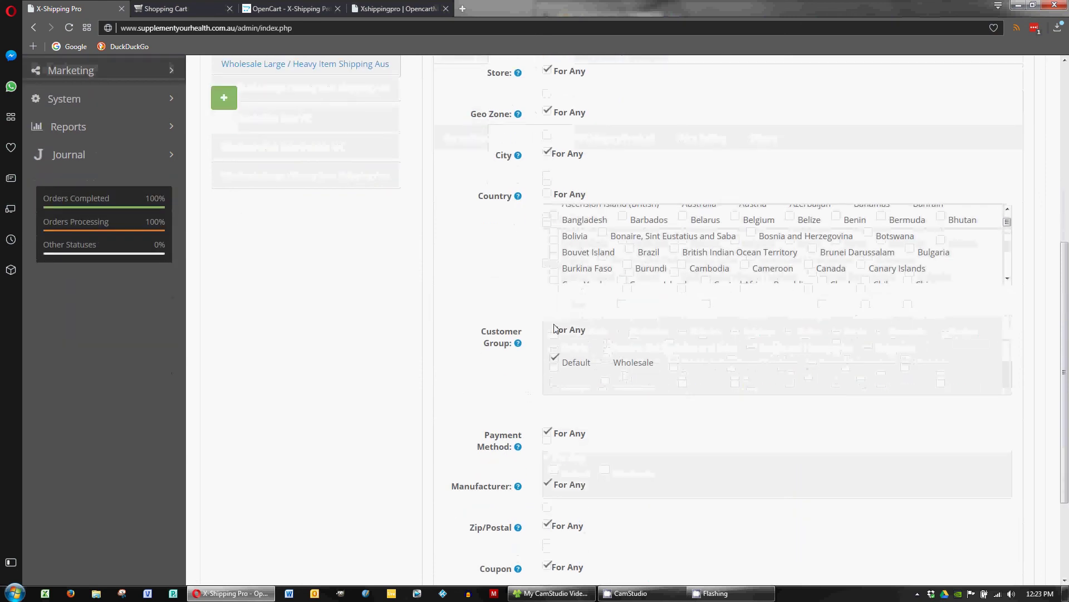
scroll(563, 360, up, 3)
click(620, 196)
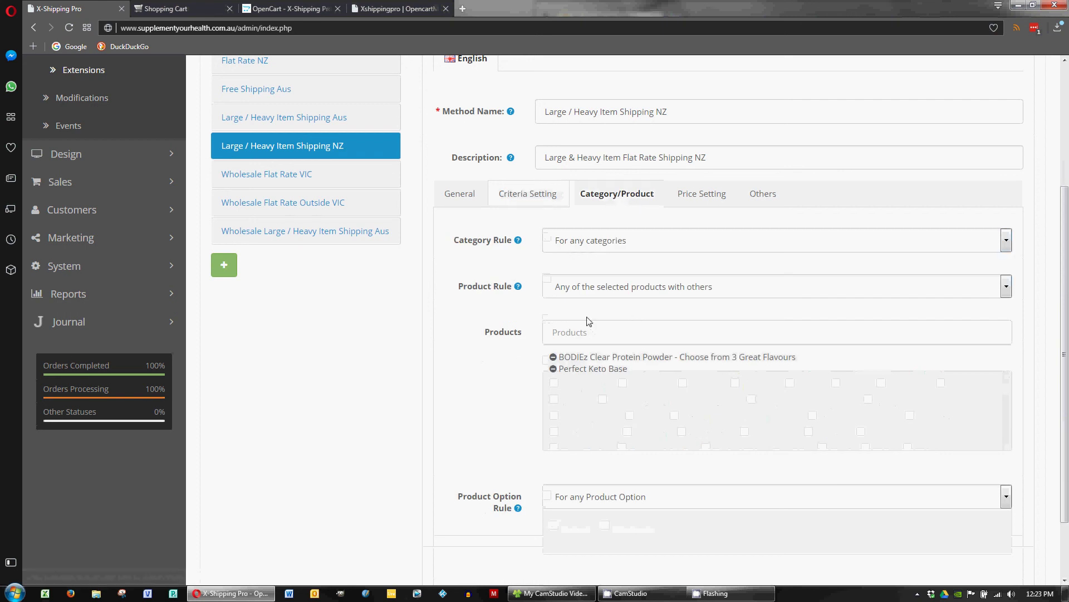
Check the NZ method's price setting: 25 for quantities 0 to 999
click(712, 200)
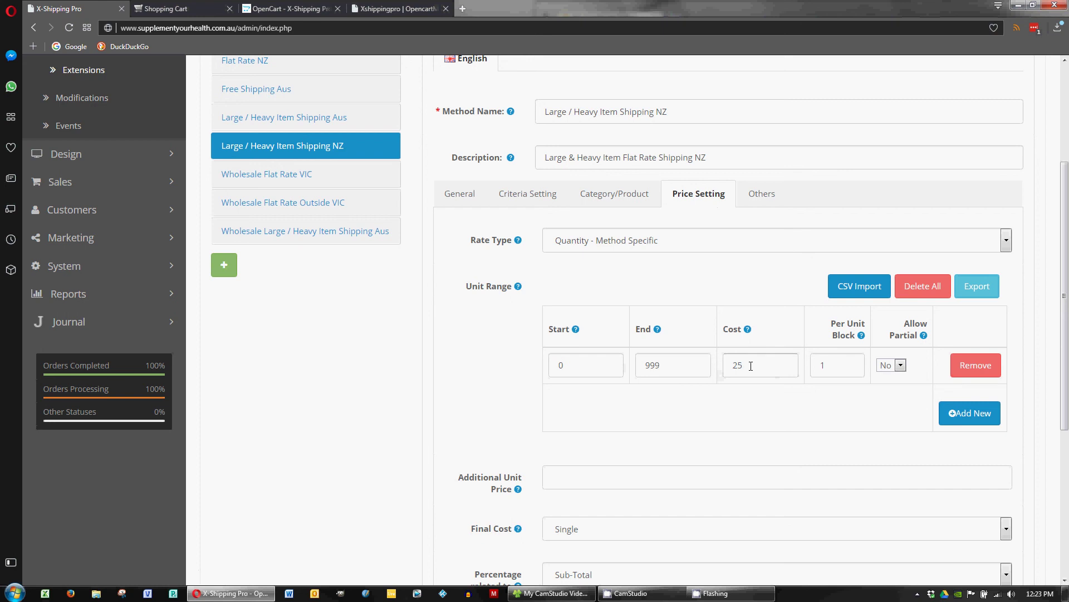
scroll(755, 366, down, 1)
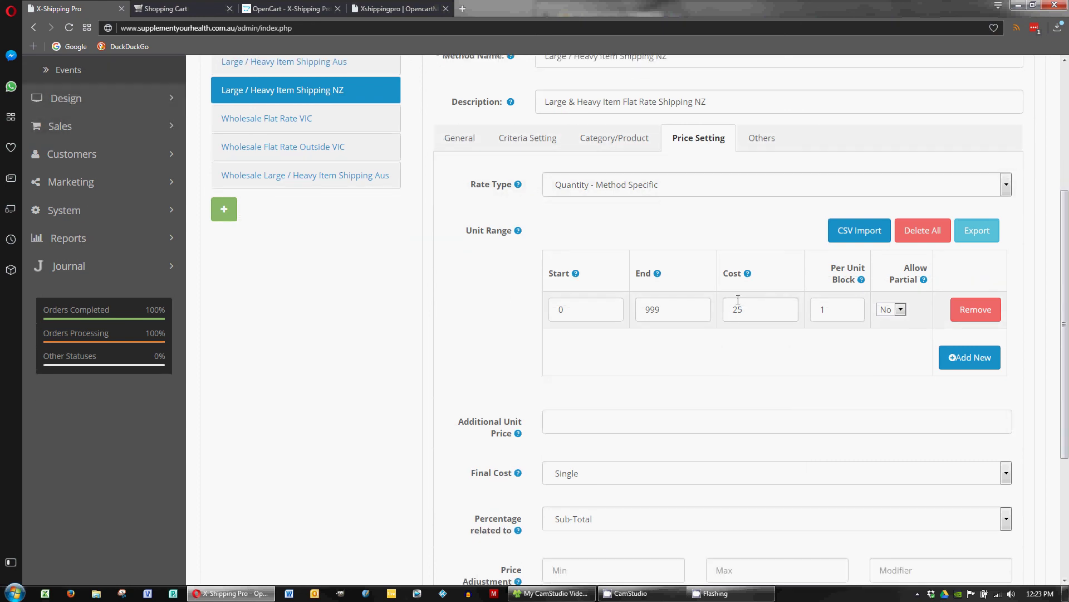
scroll(759, 330, up, 2)
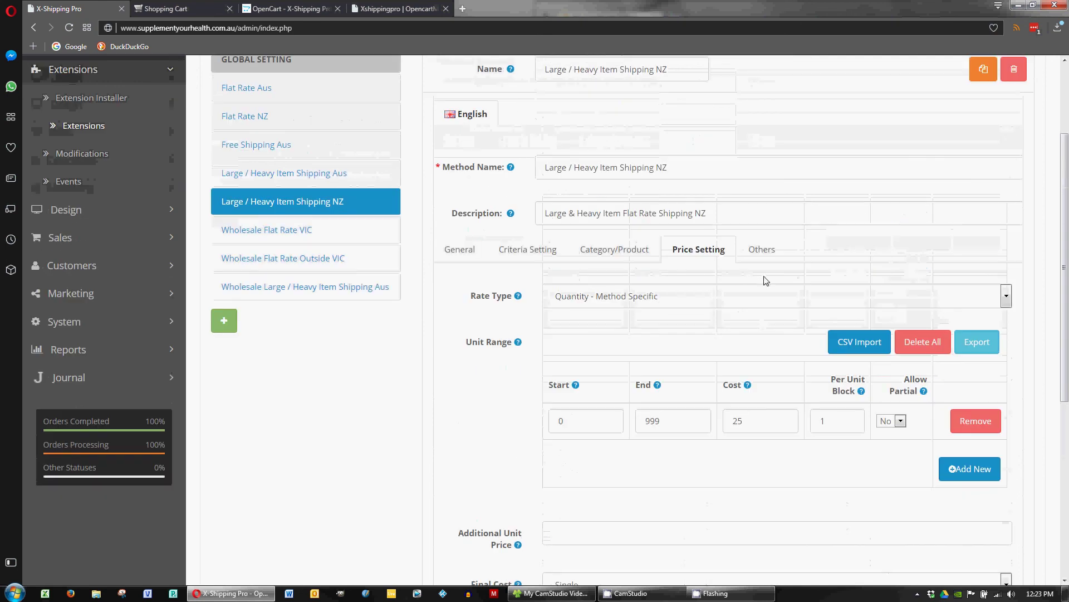
Review its Others restrictions: all days of week, time period For Any
click(764, 249)
scroll(513, 349, down, 4)
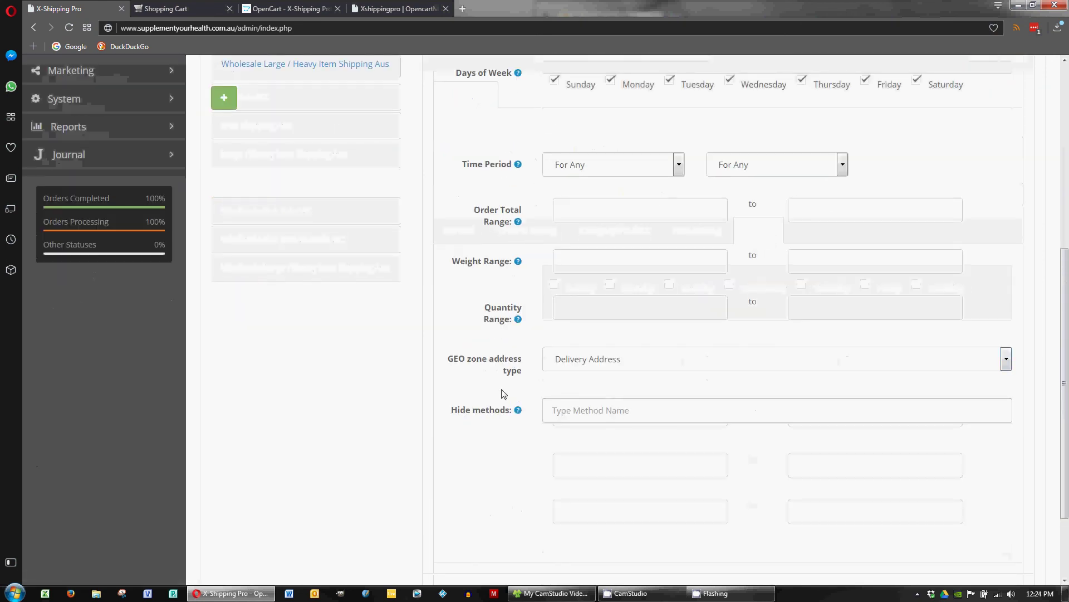
scroll(582, 410, up, 4)
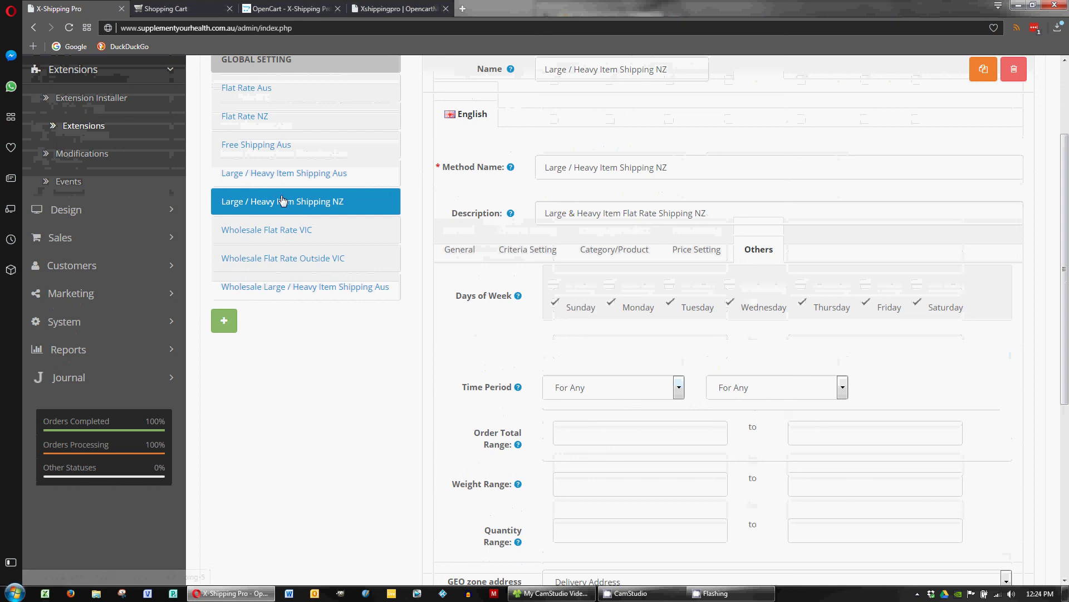